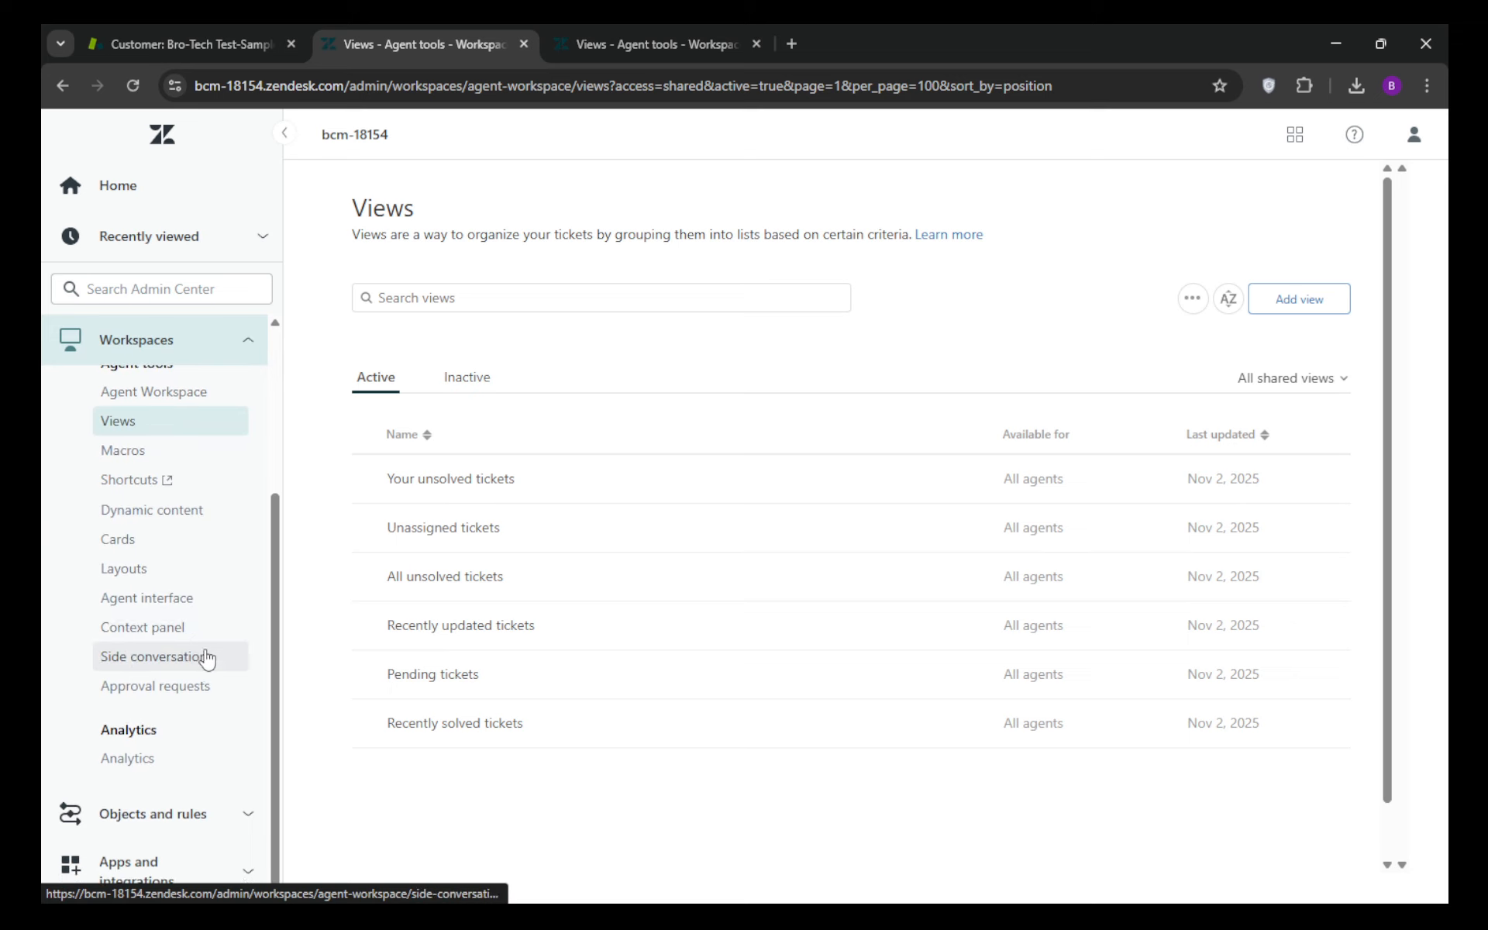
scroll(207, 660, "up", 3)
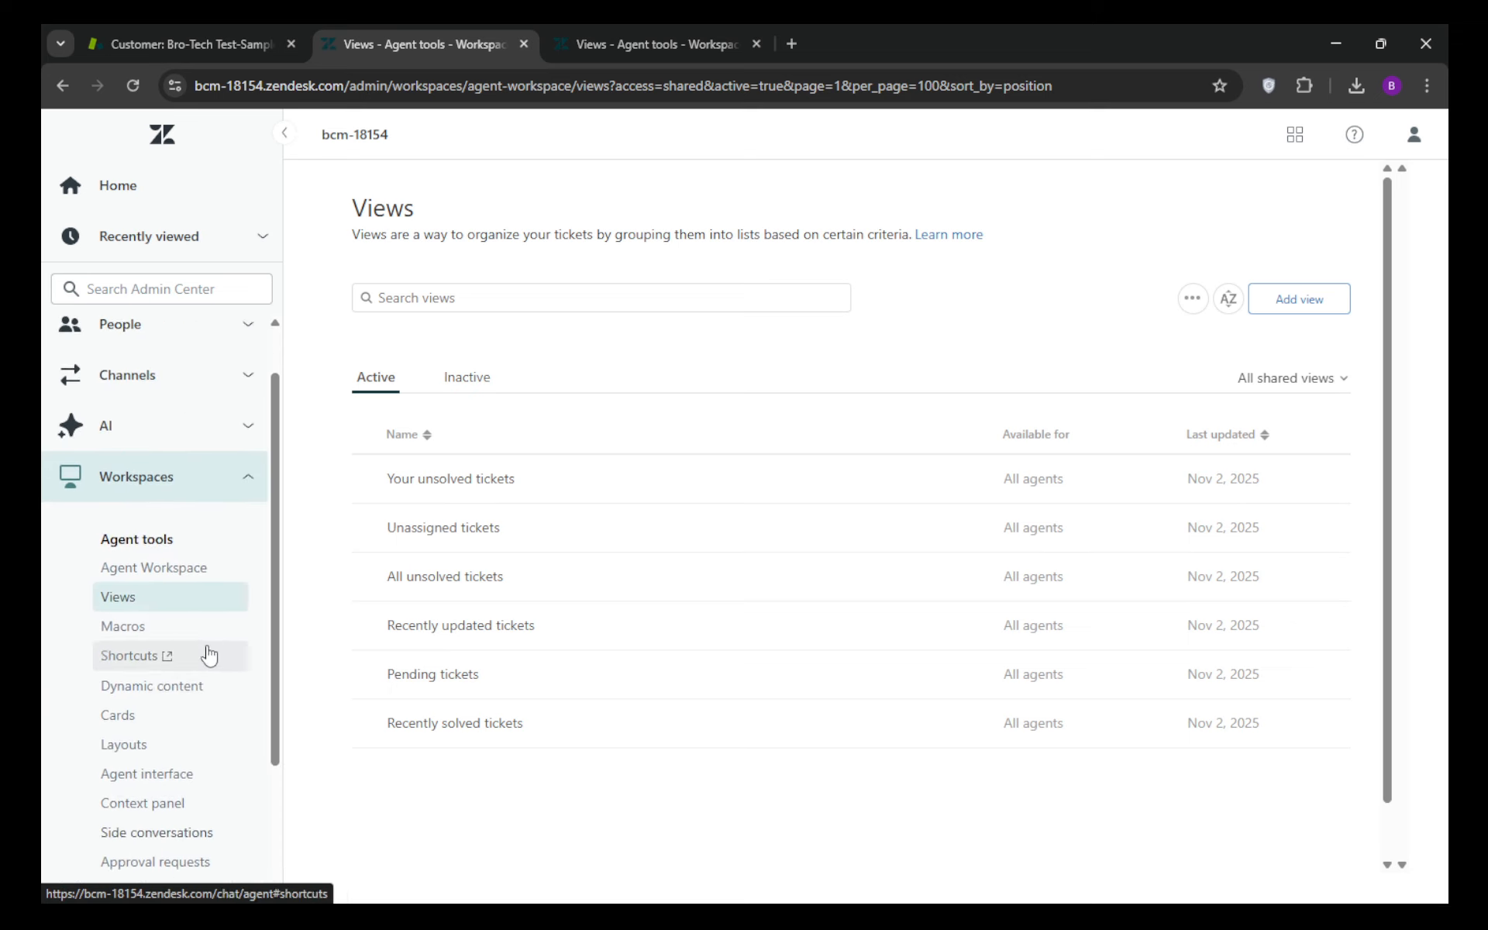
left_click(253, 503)
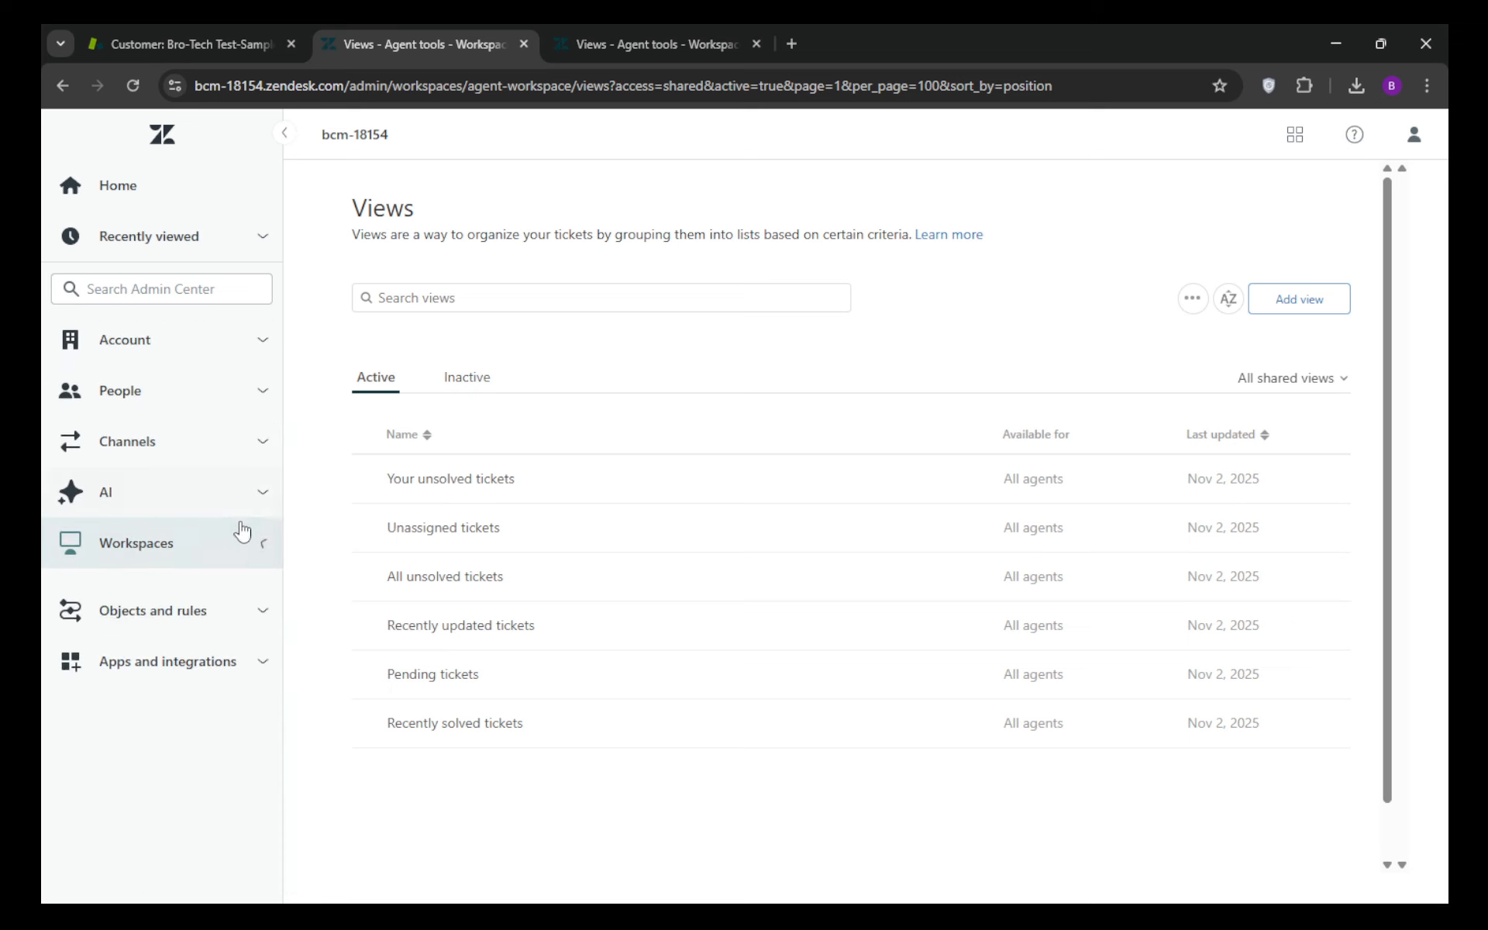
left_click(255, 605)
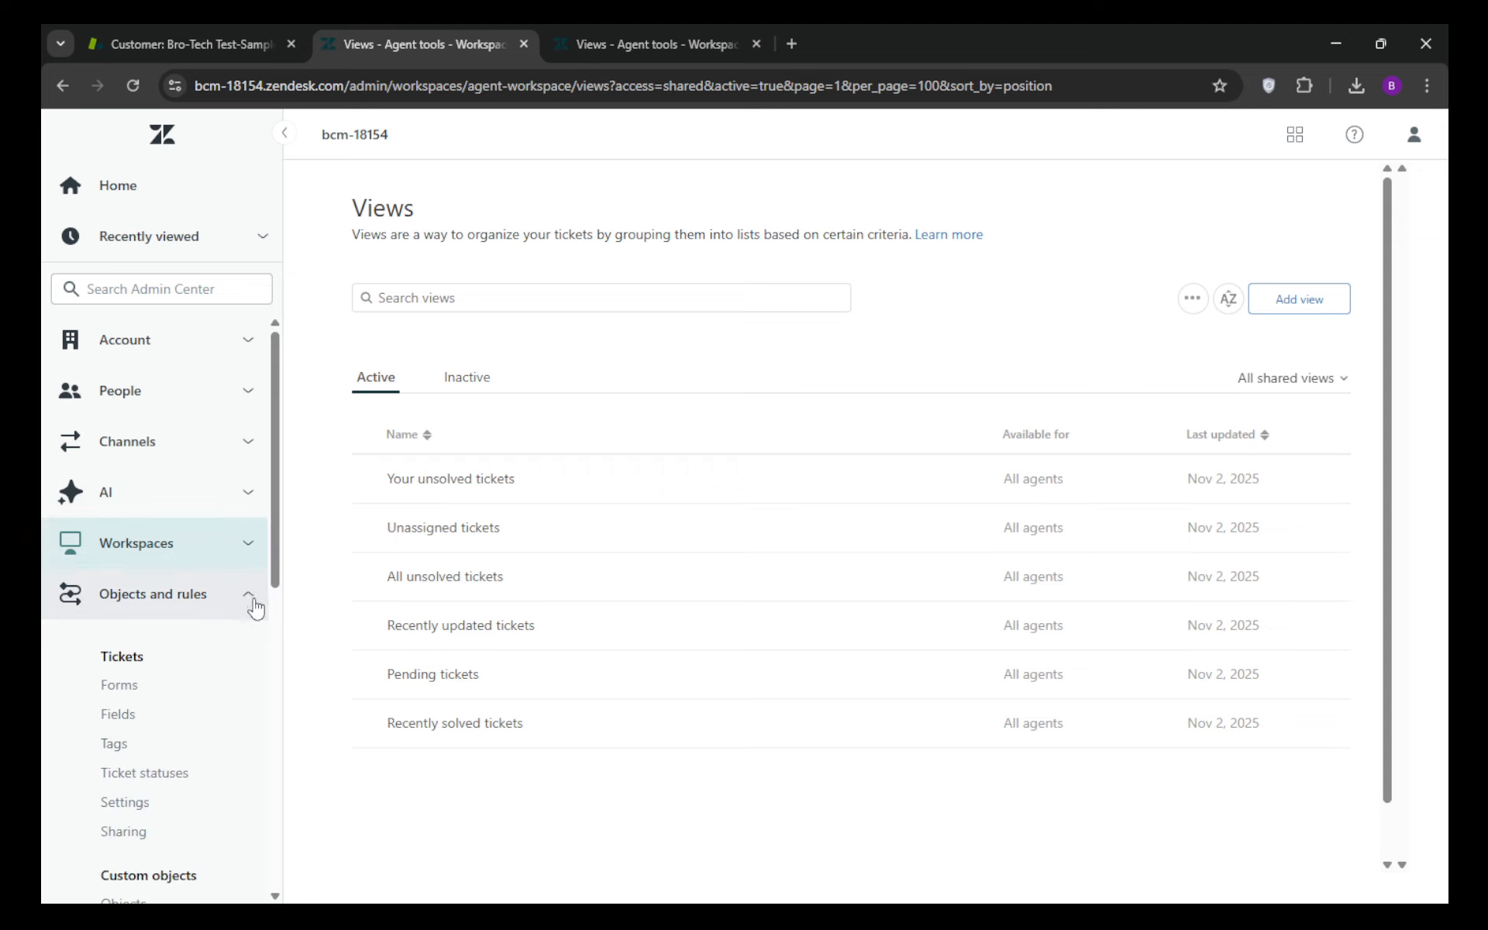
scroll(259, 624, "down", 7)
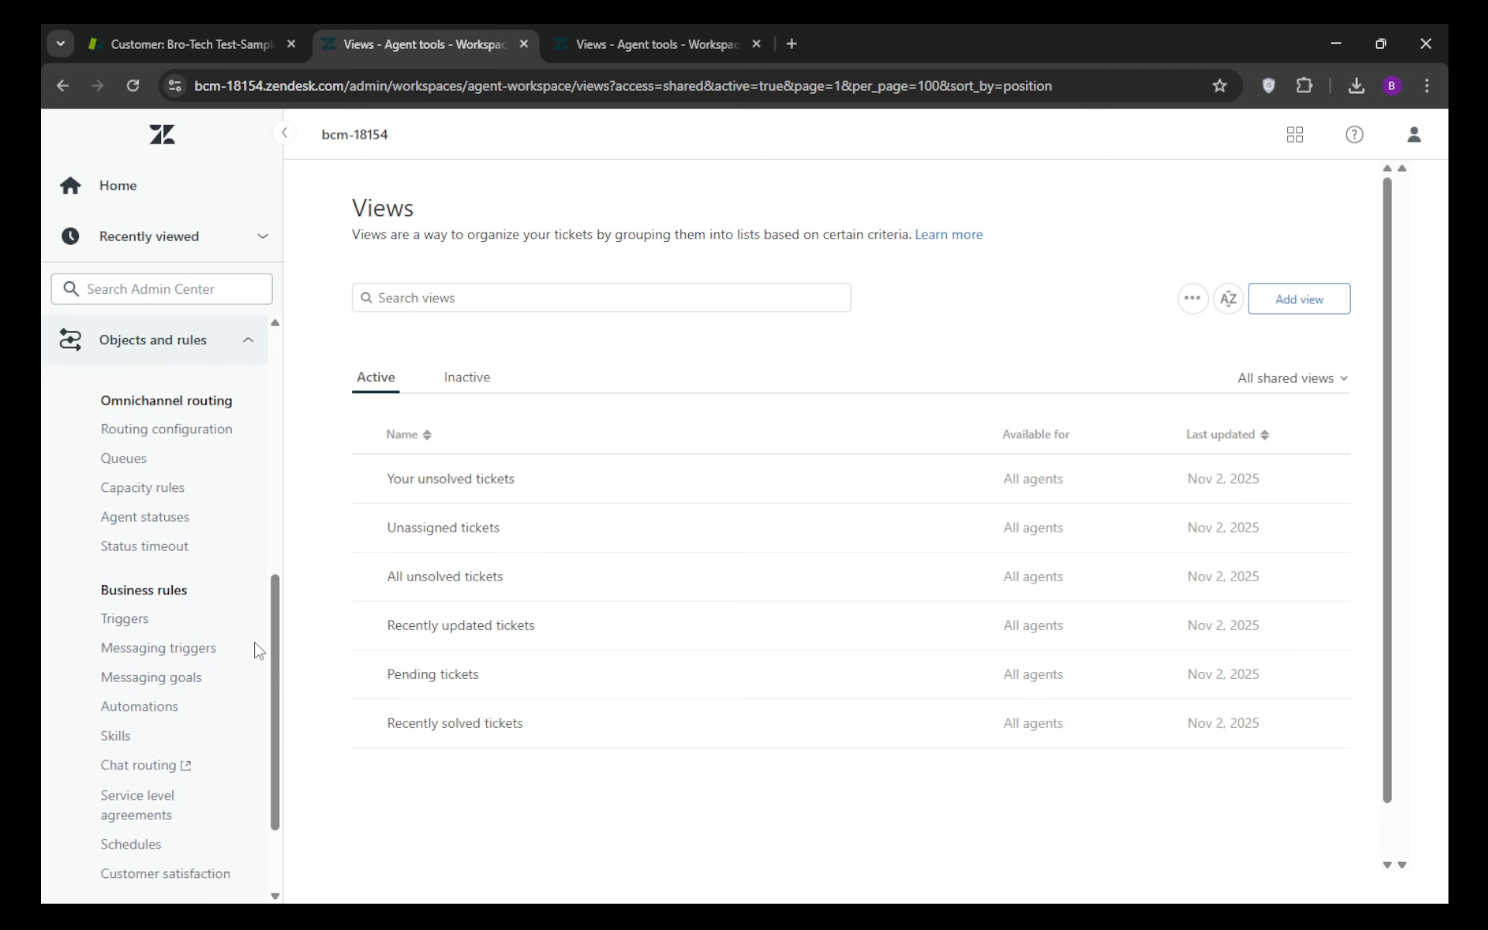
scroll(259, 651, "down", 2)
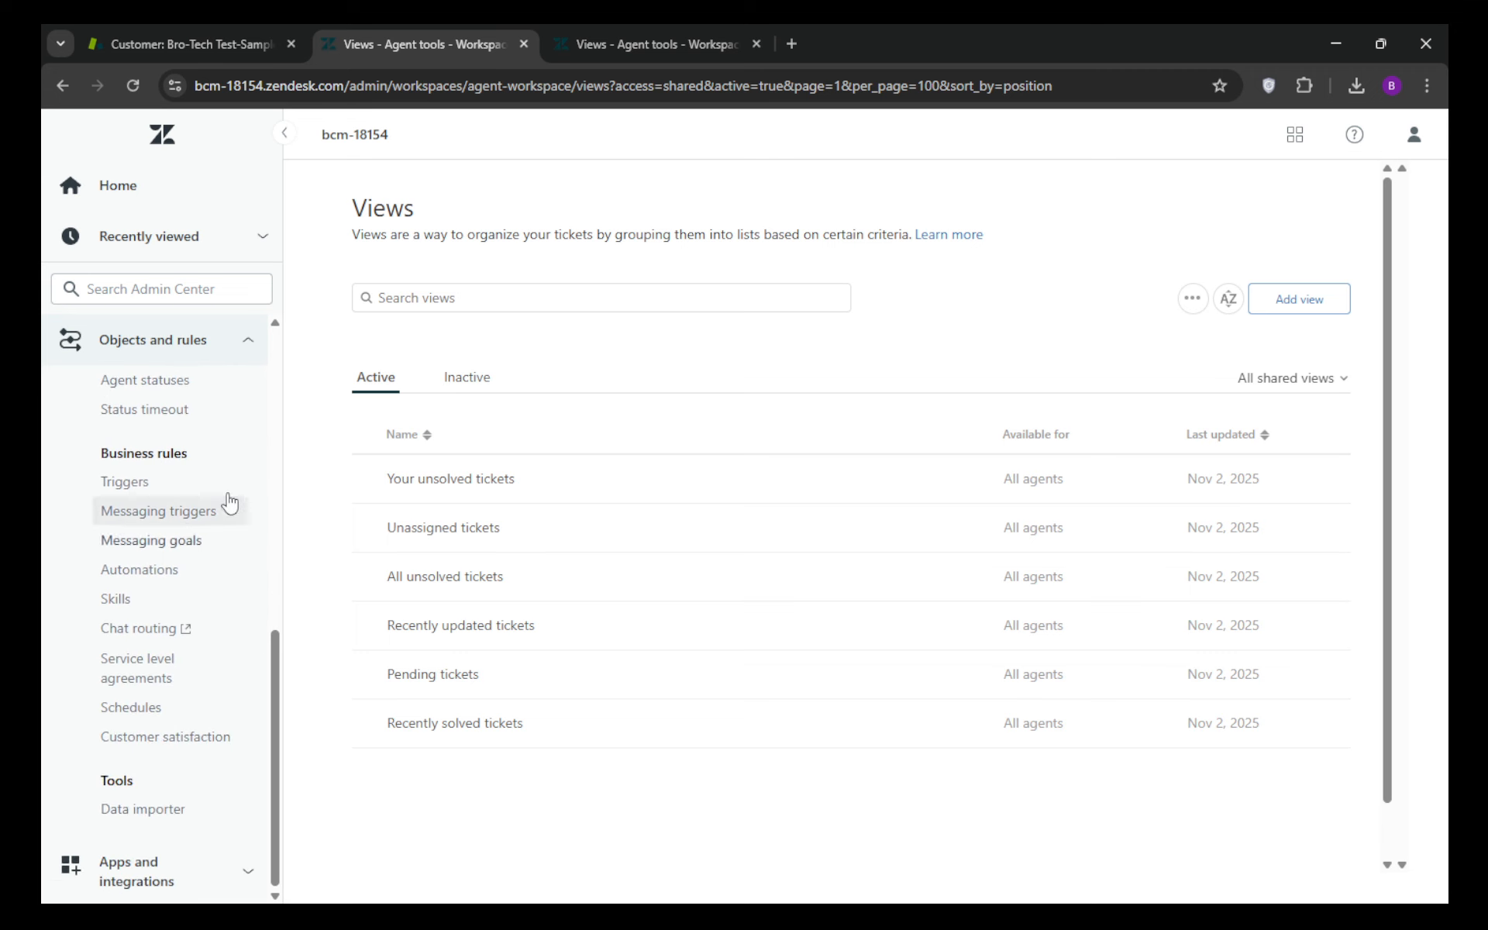
Step: Open the Admin Center afresh from the agent workspace and close the surplus Views browser tab
left_click(188, 28)
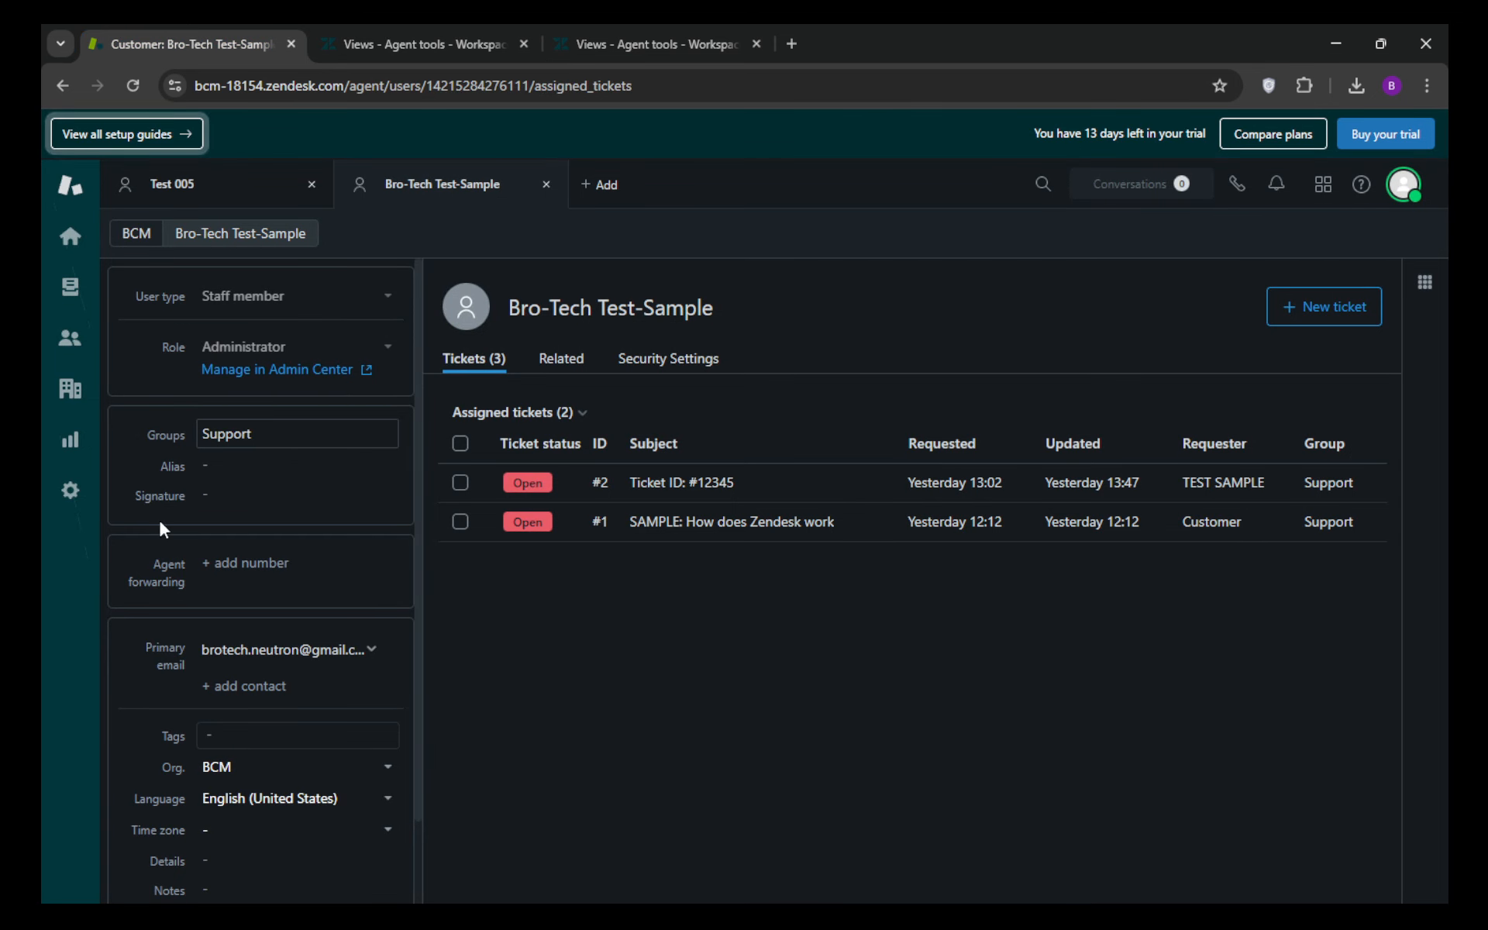
left_click(71, 492)
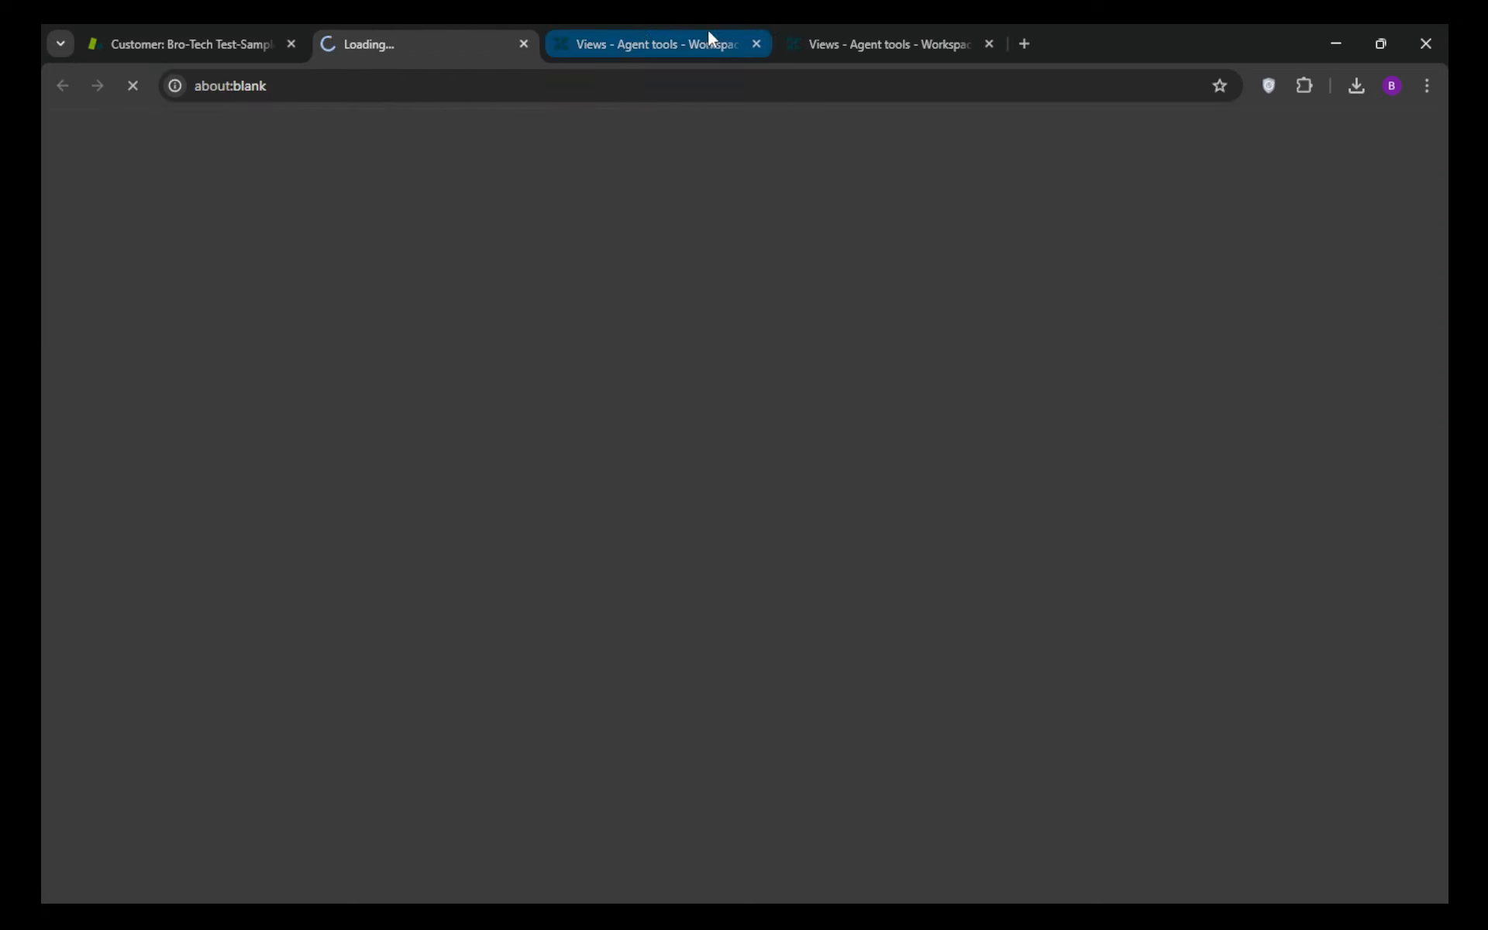
left_click(989, 44)
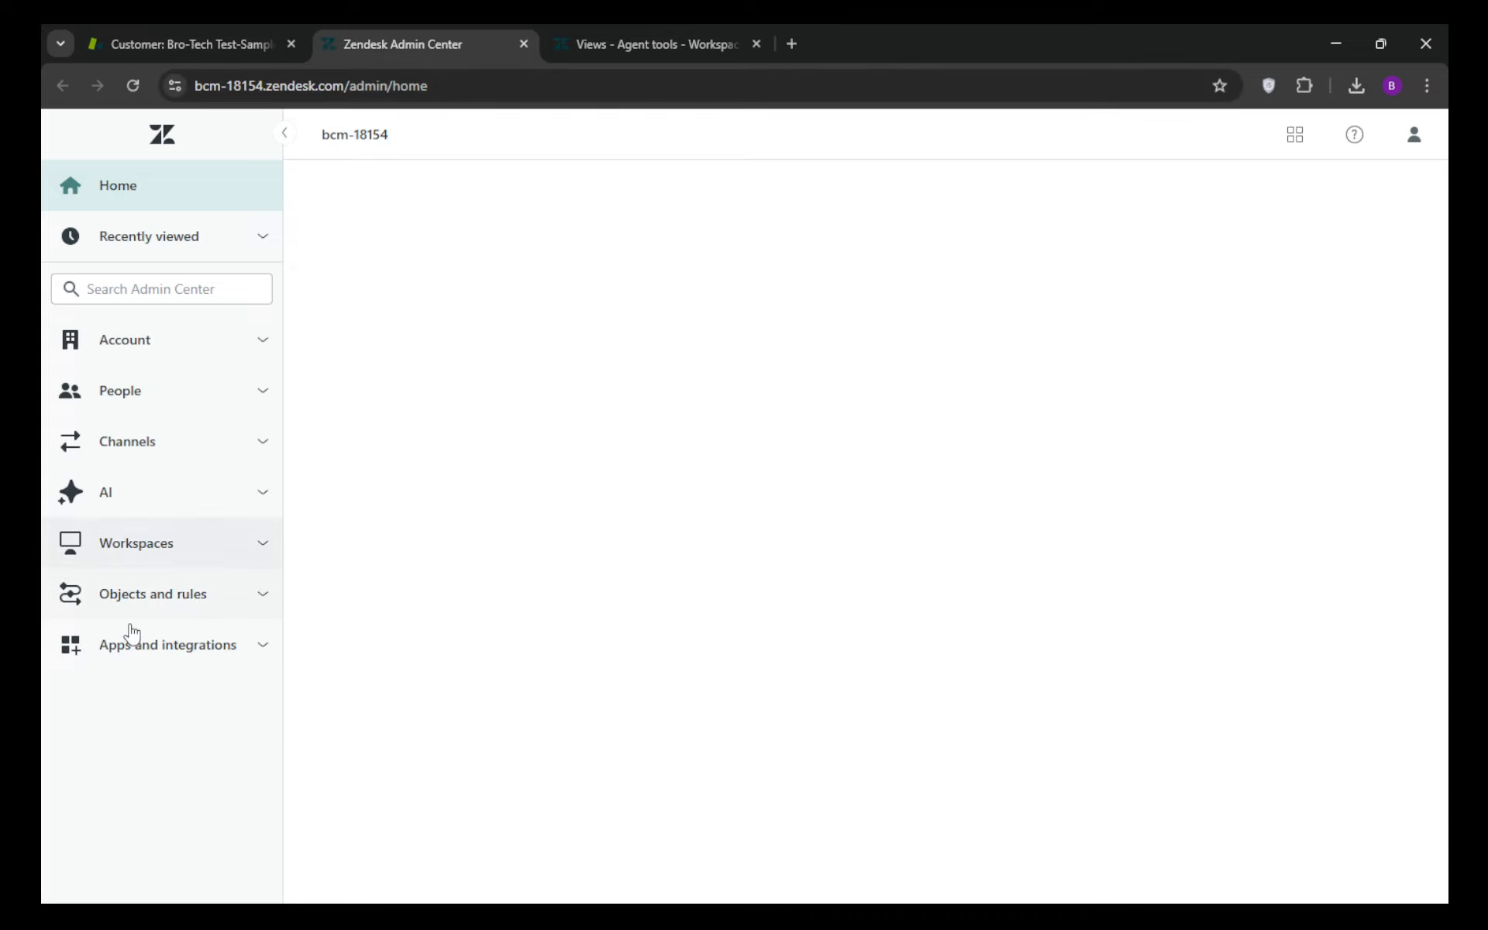
Step: Open Service level agreements from the business rules in Objects and rules, and start creating a new SLA policy
left_click(243, 602)
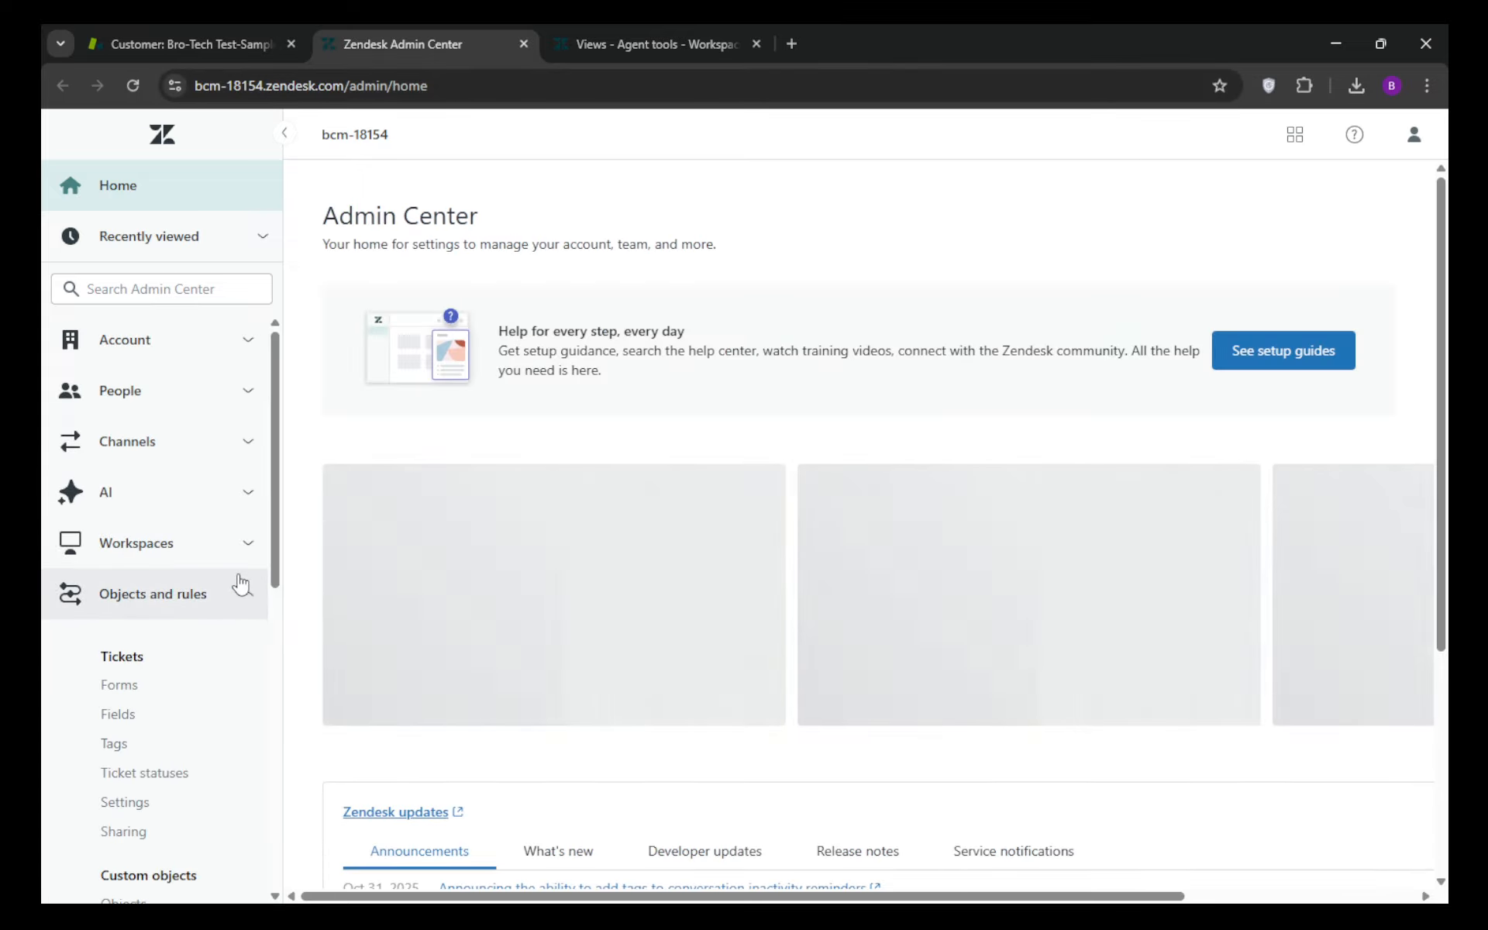
scroll(231, 623, "down", 6)
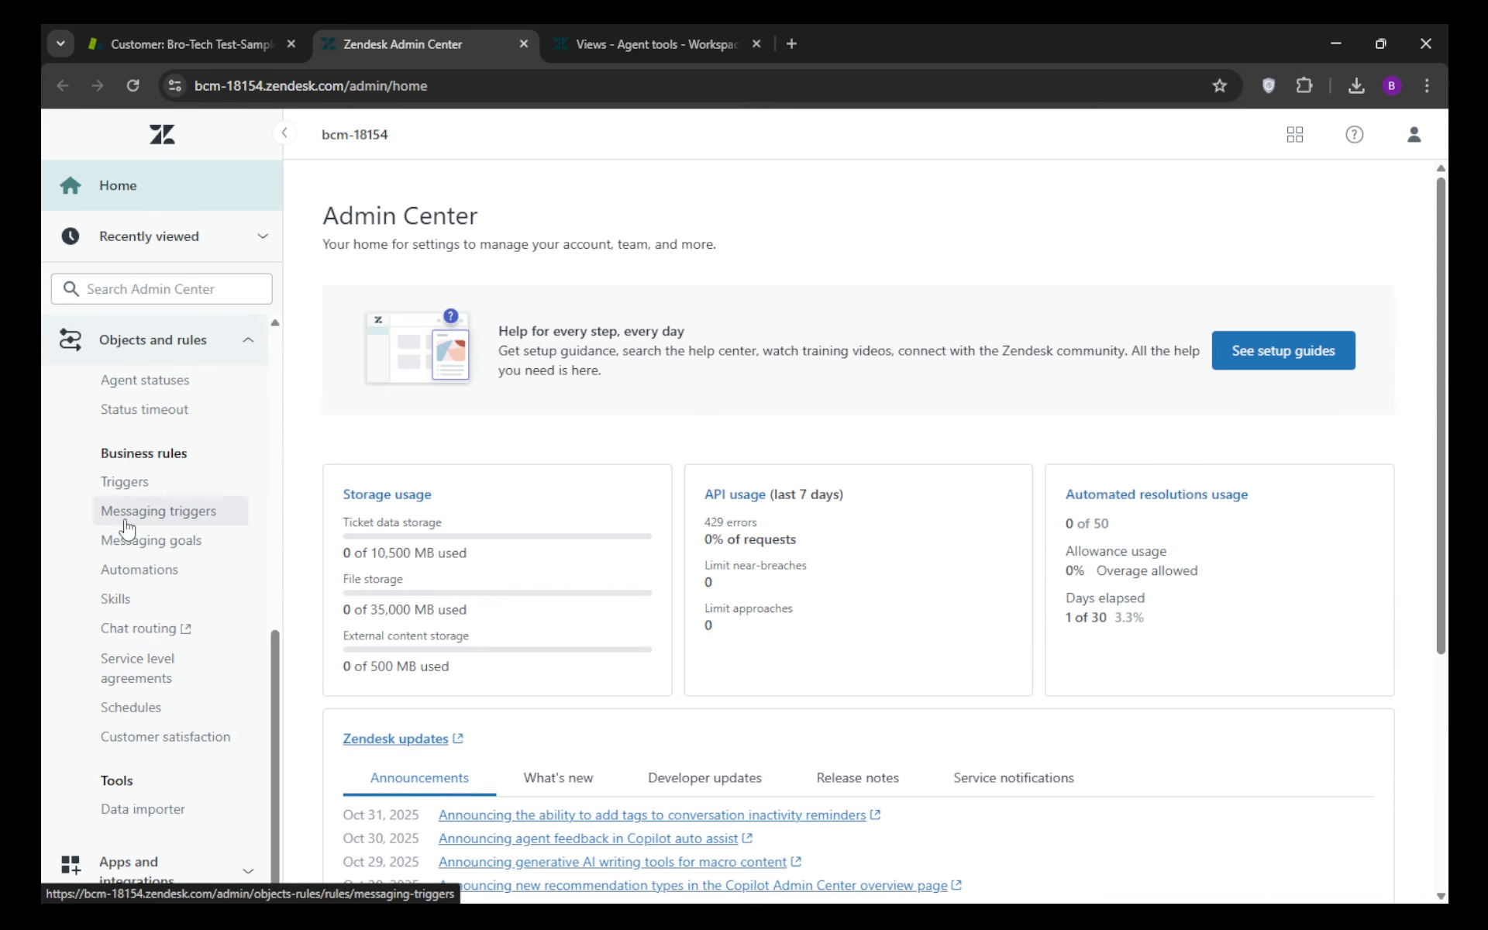
left_click(133, 679)
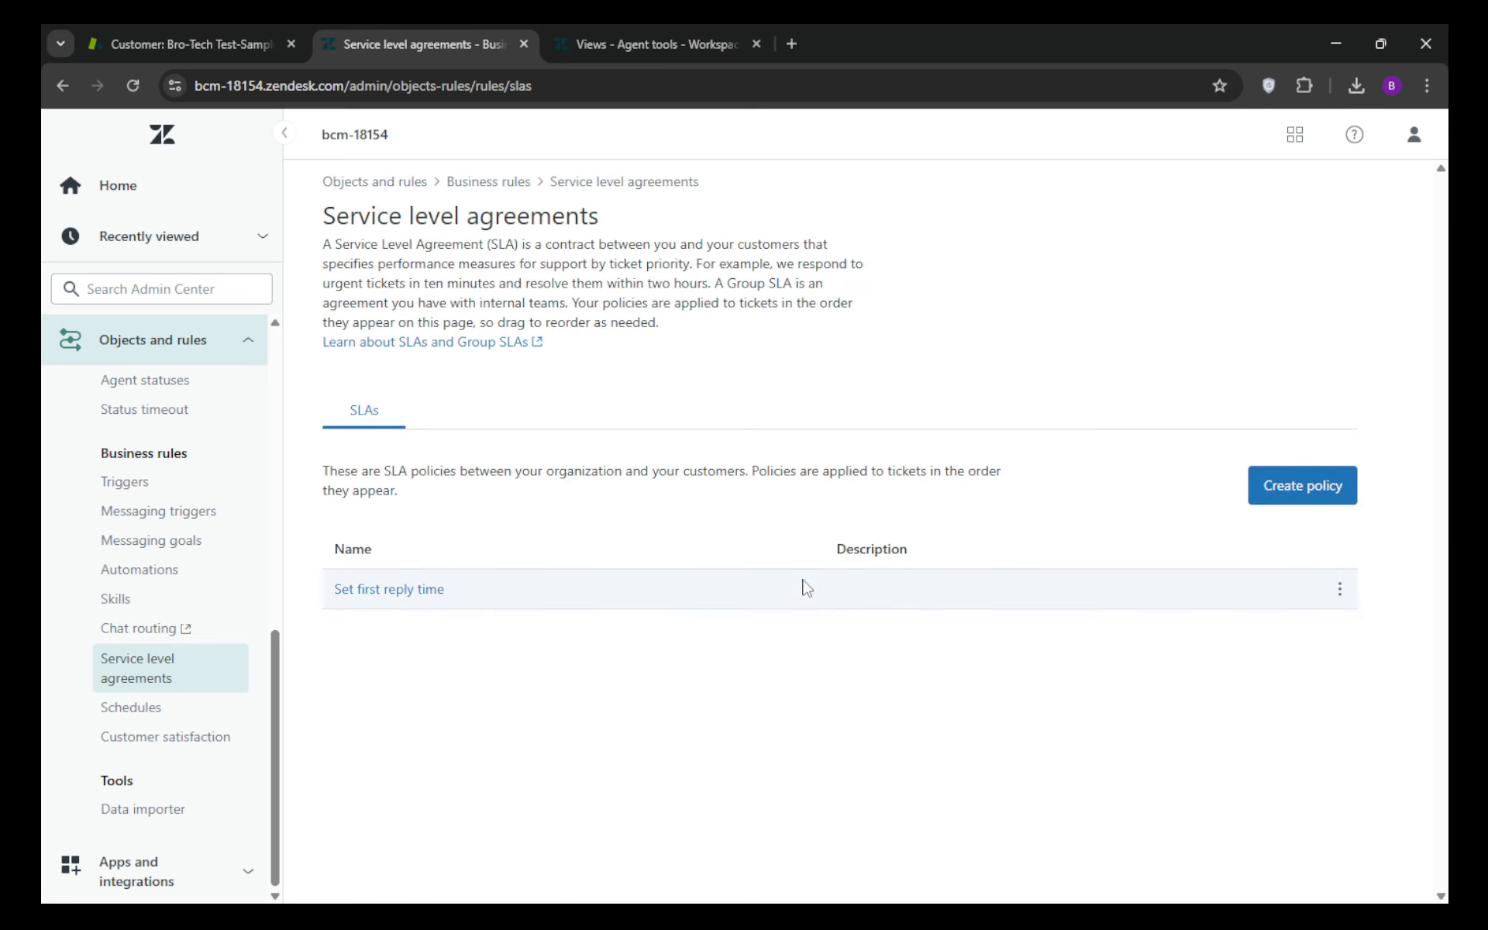
left_click(1315, 510)
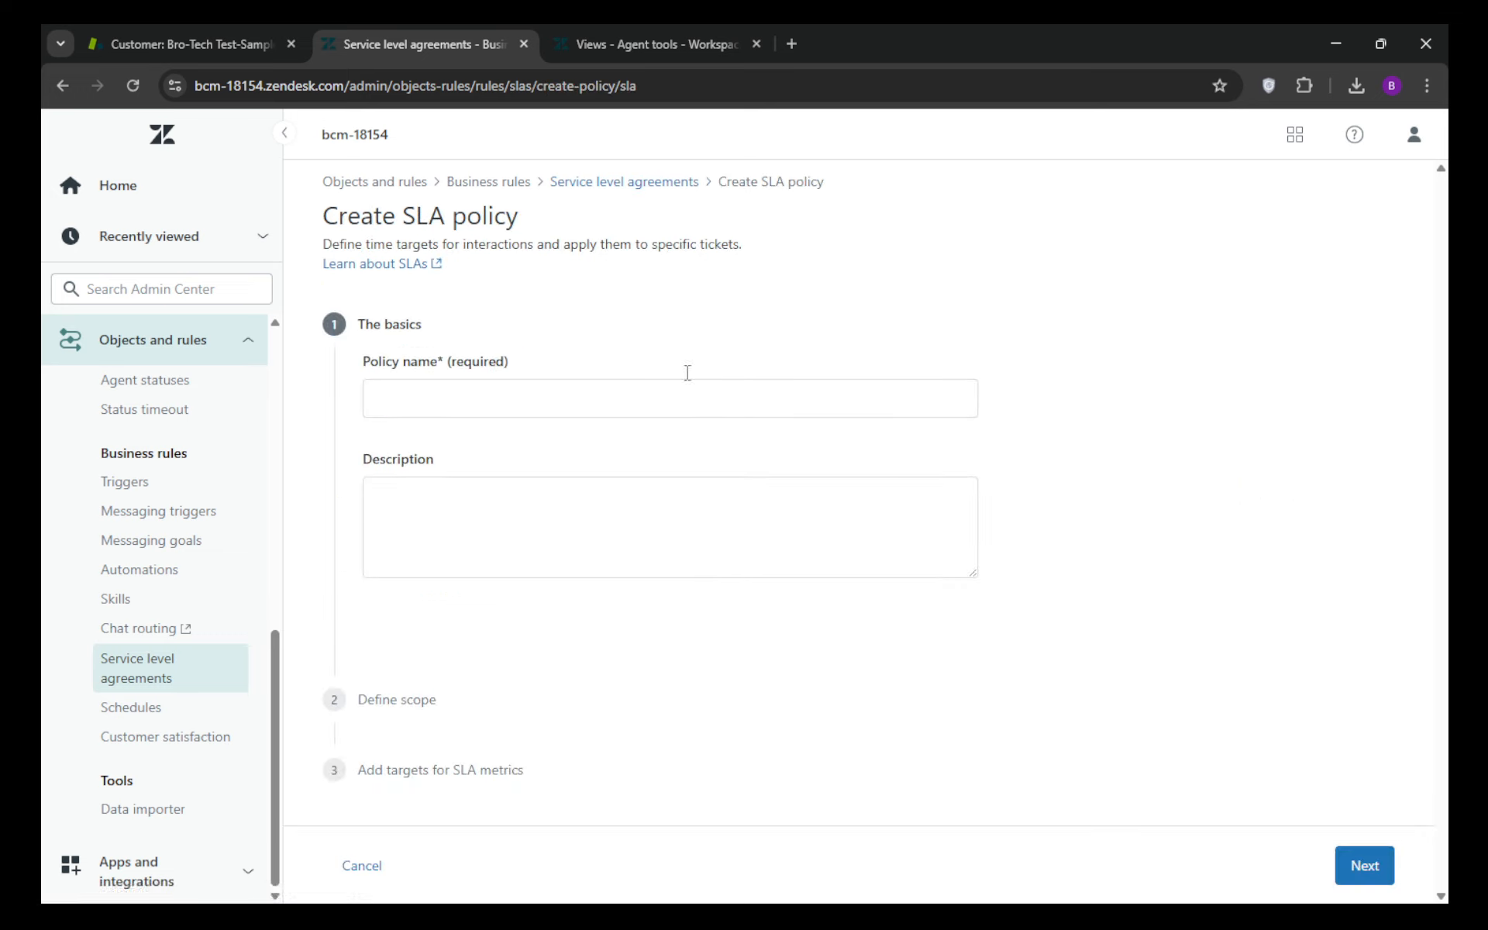
Step: Name the policy Test-Policy_001, describe it as being only a test, and continue to the scope definition
left_click(491, 386)
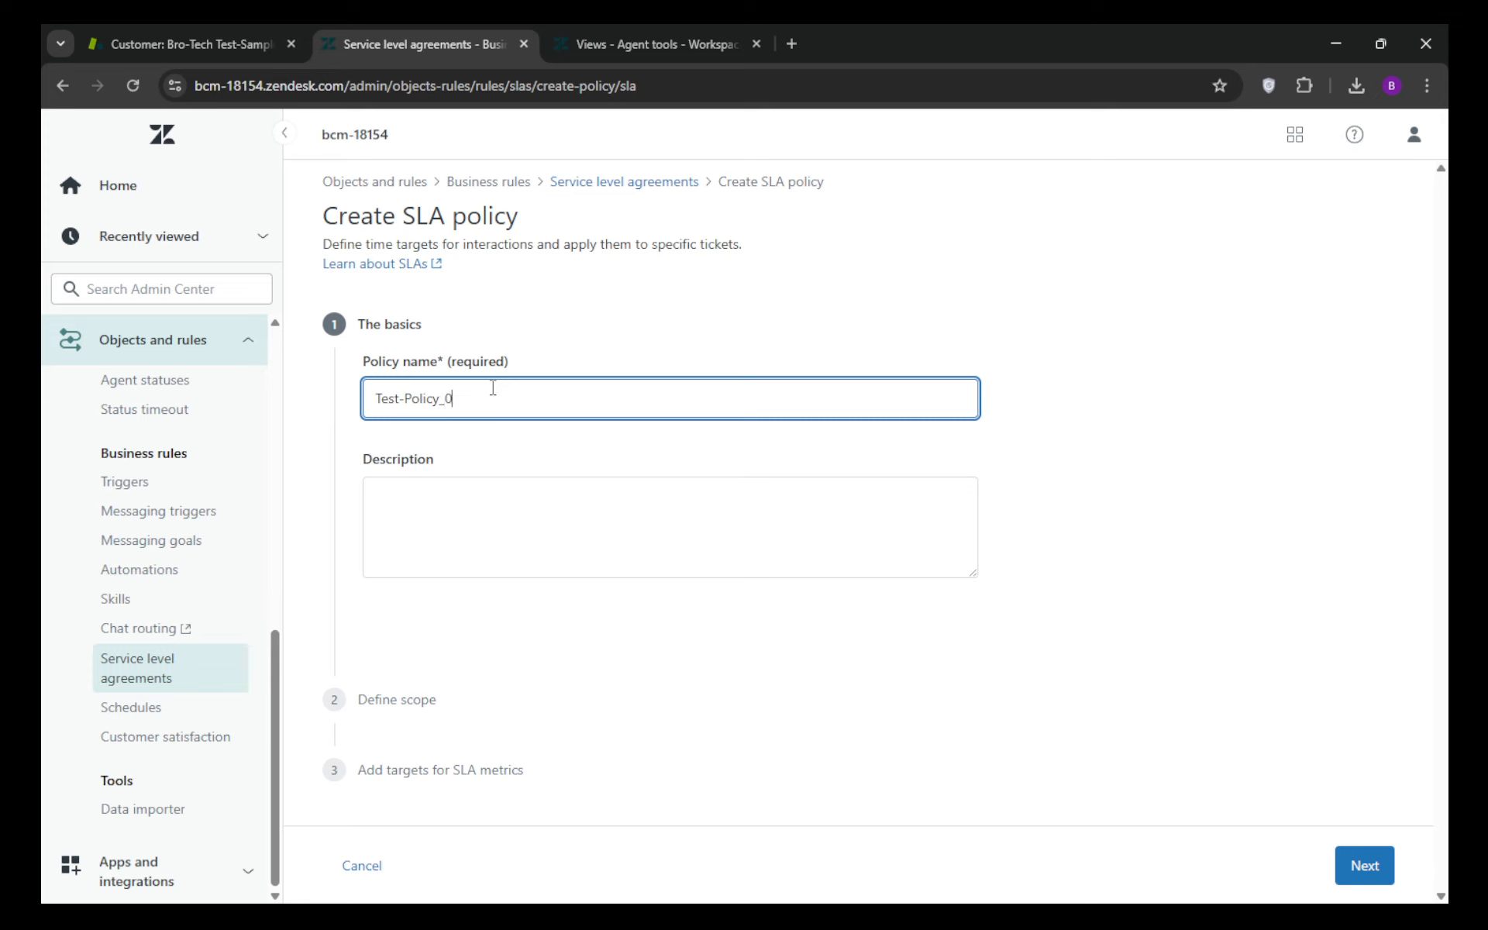
left_click(478, 527)
type("Tg")
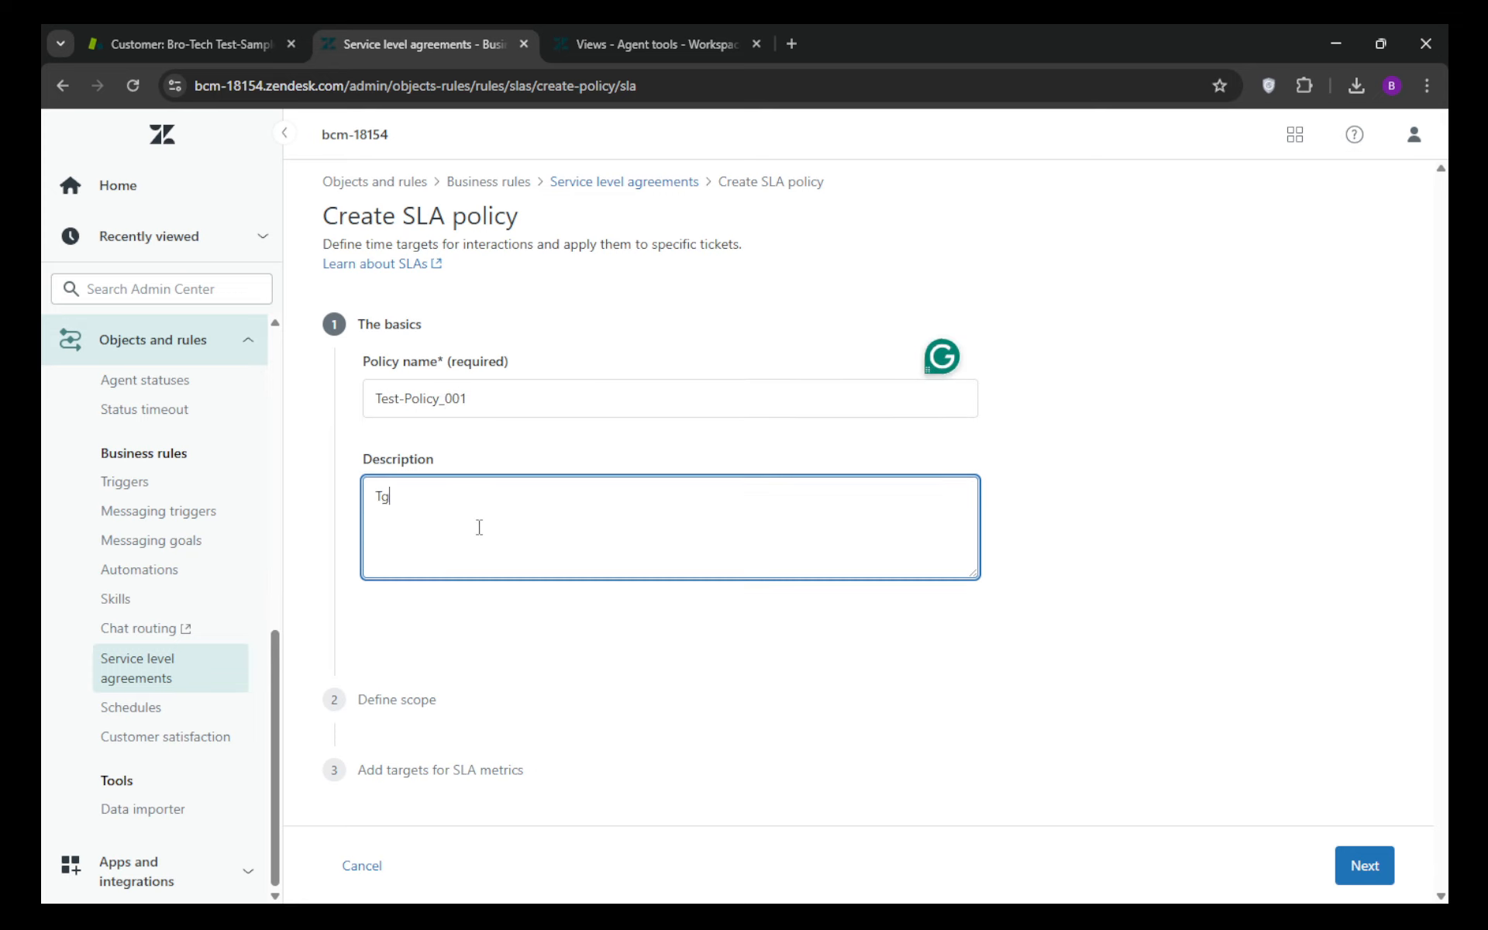
type("his is only a test")
left_click(1382, 866)
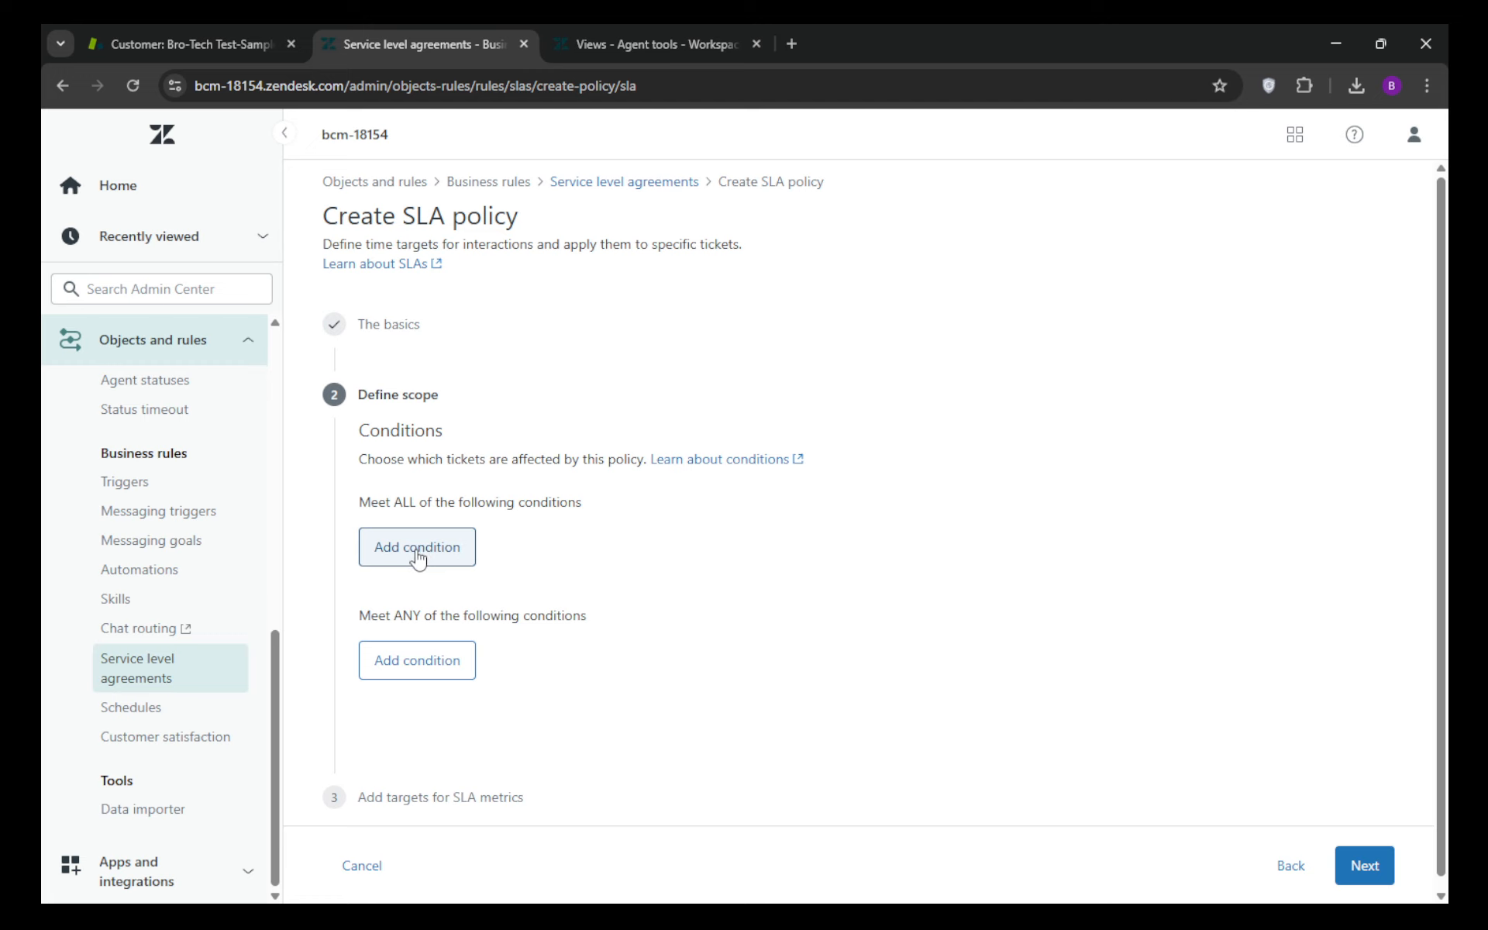
Step: Continue past the scope without adding conditions and start a First reply time target for the Reply metrics
scroll(555, 743, "down", 1)
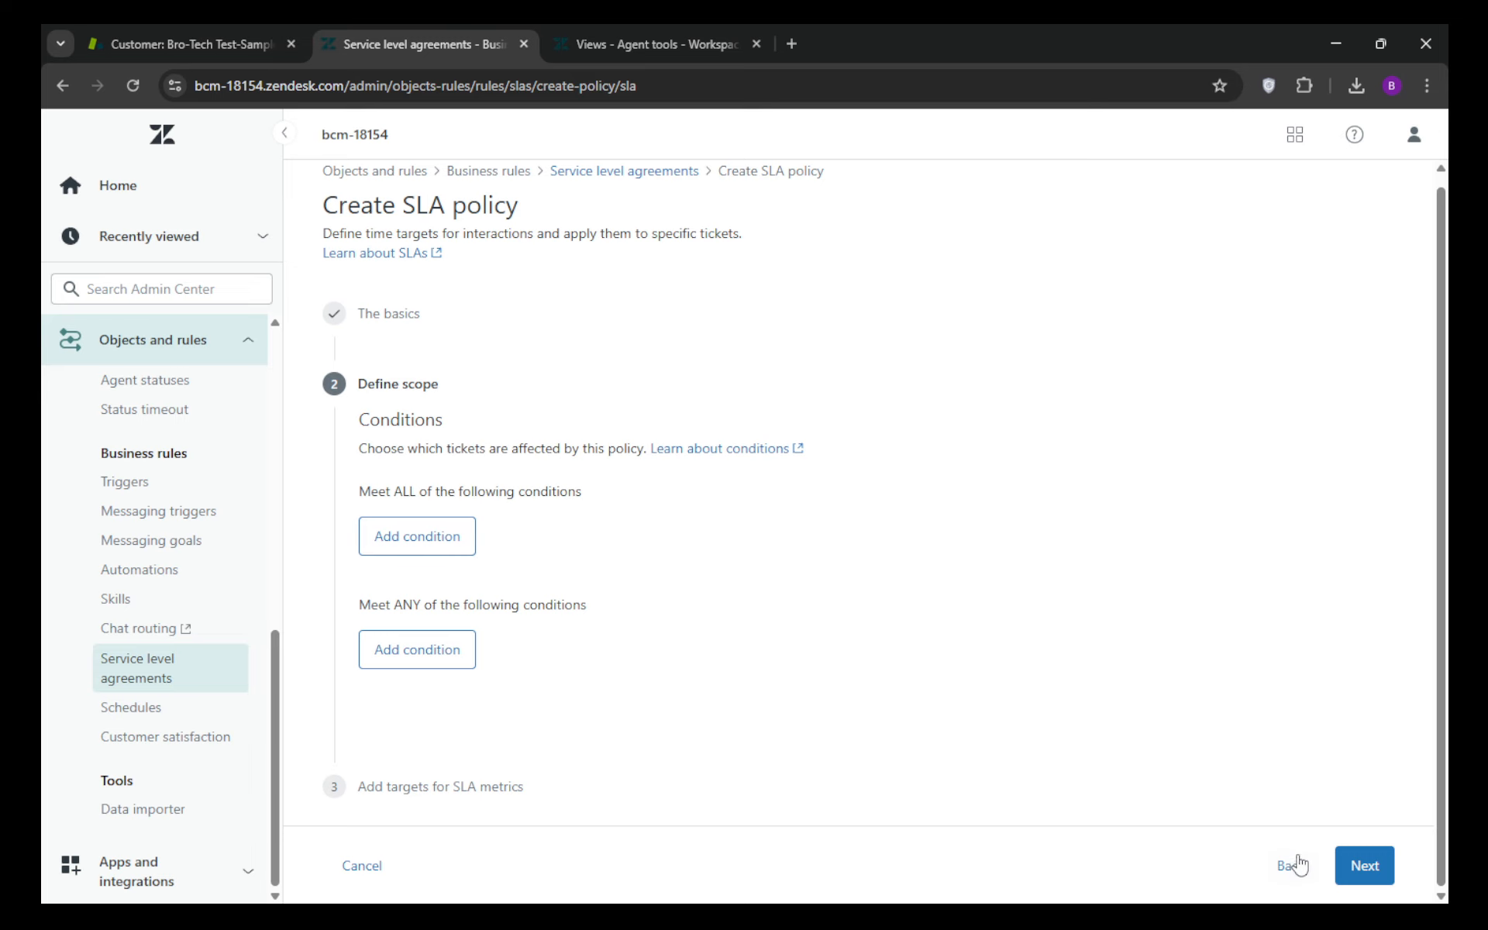
left_click(1366, 867)
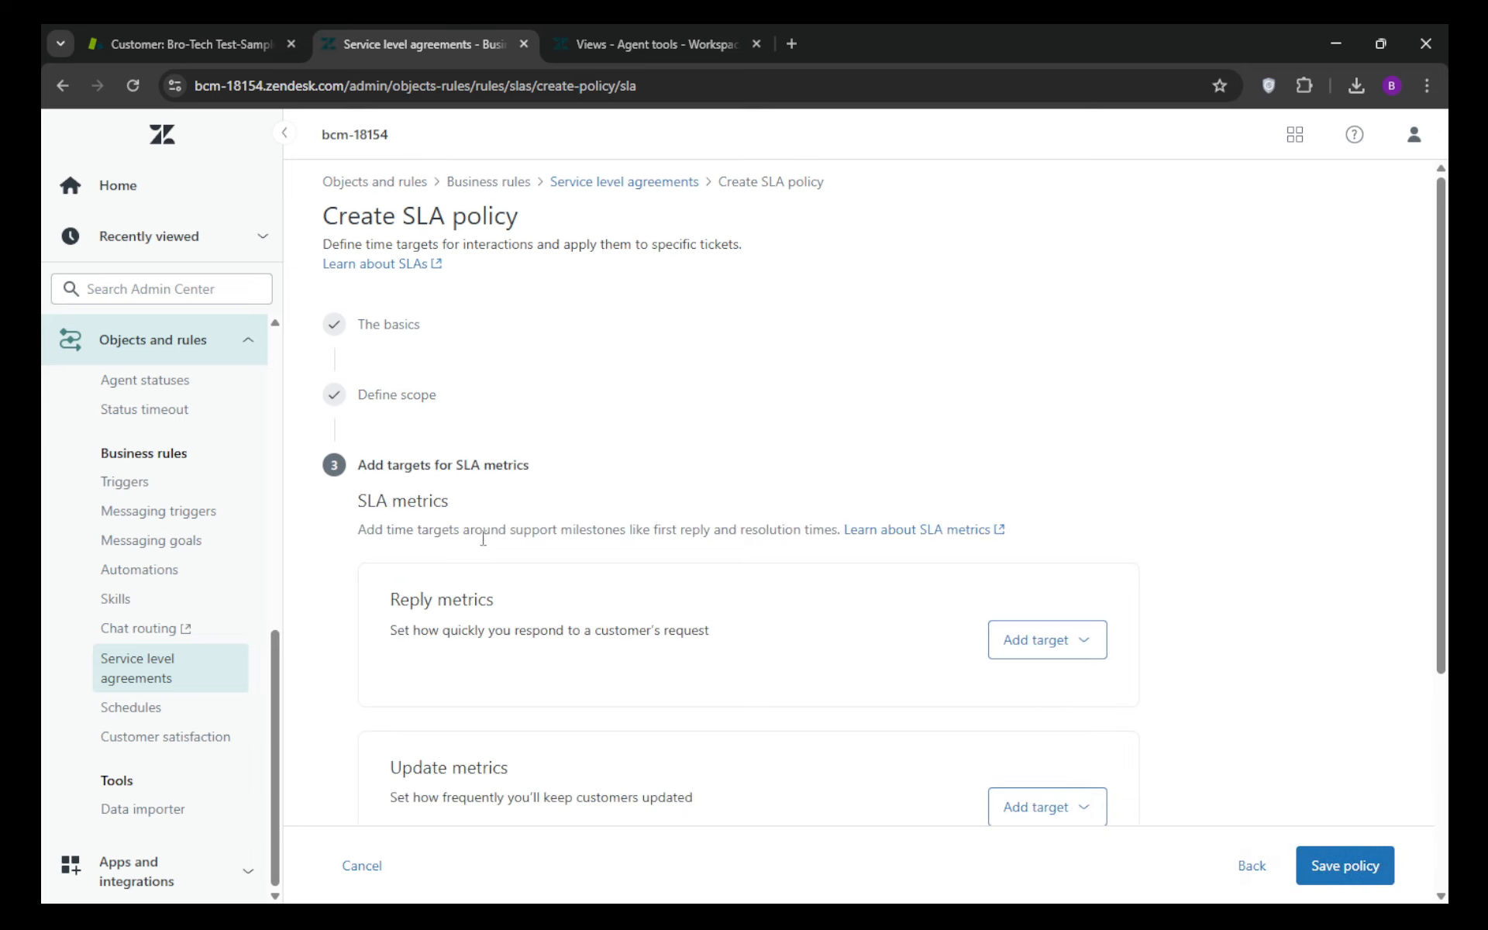
scroll(779, 564, "down", 4)
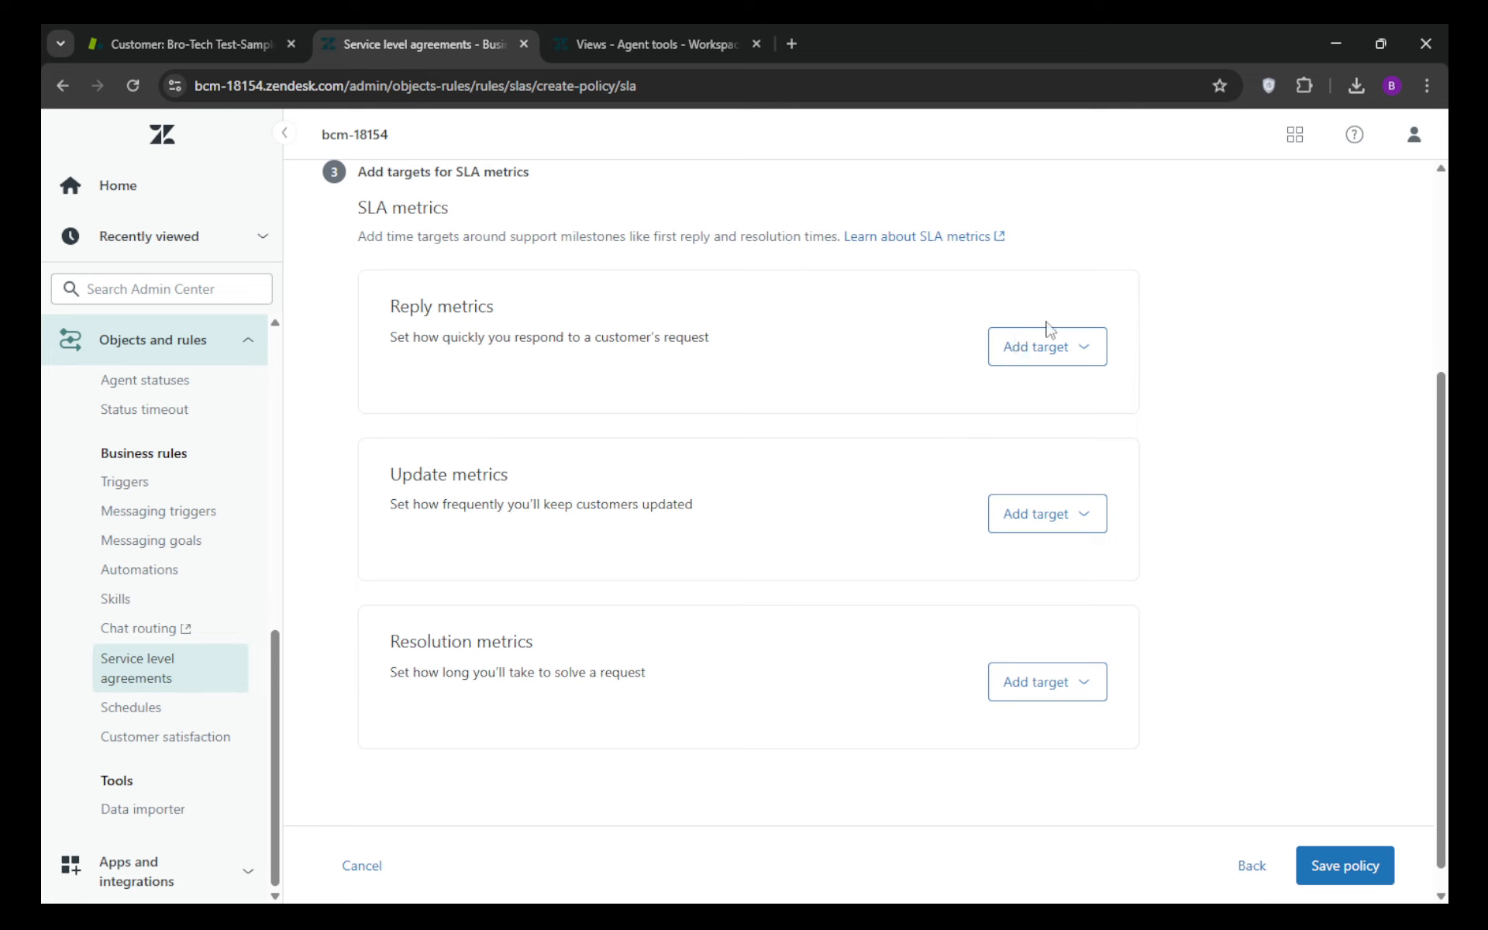
left_click(1064, 347)
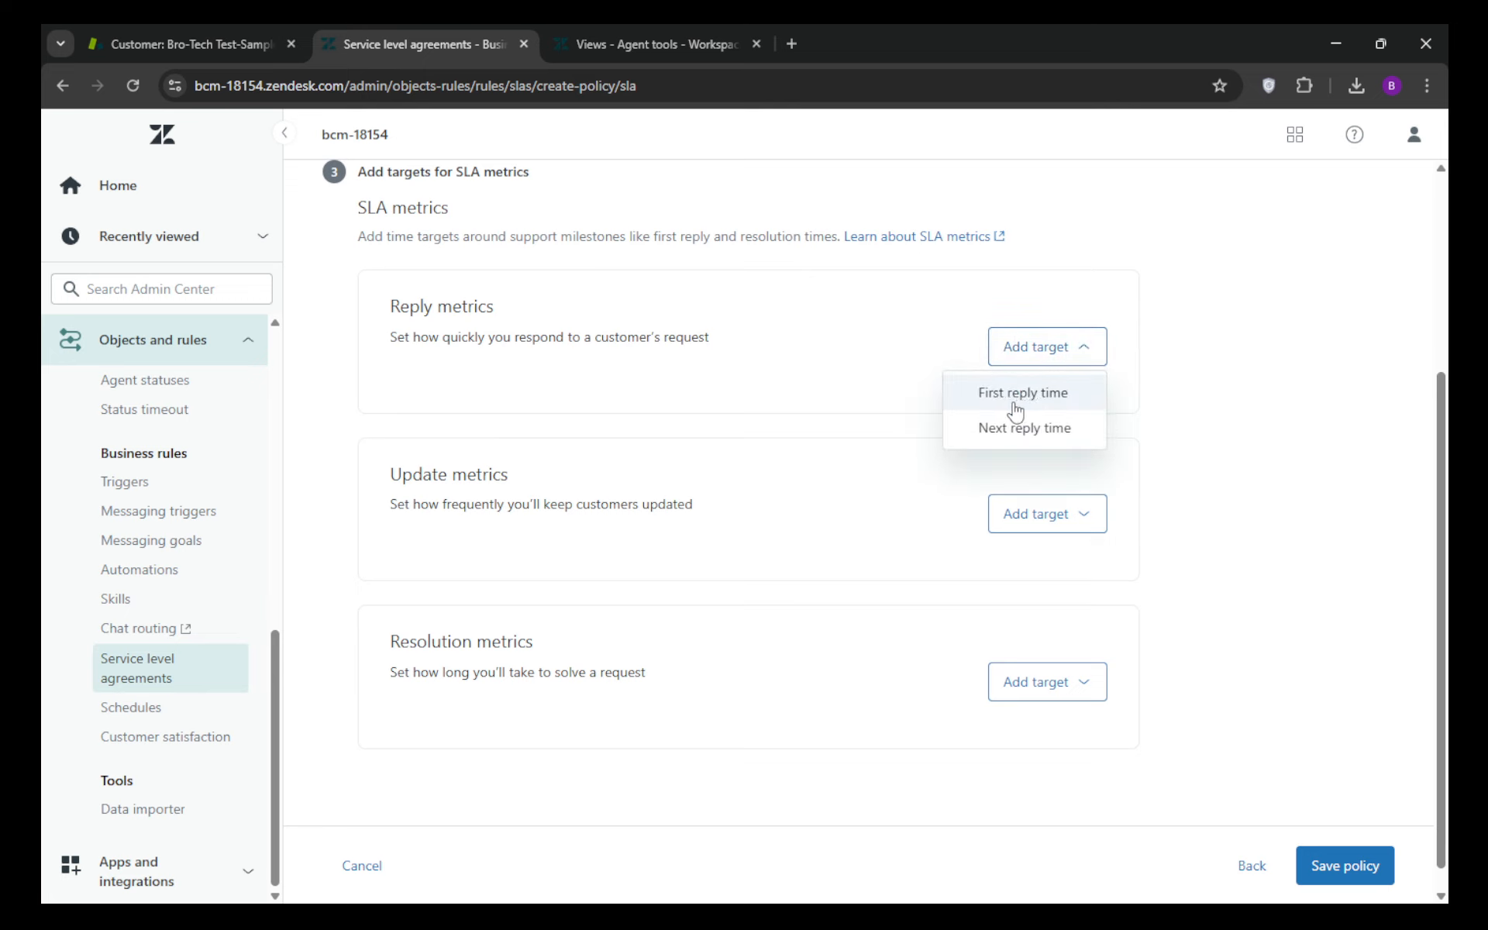
left_click(1020, 395)
Step: Examine the priority time fields of the First reply time target and the target types offered for Update and Resolution metrics
scroll(1039, 434, "down", 3)
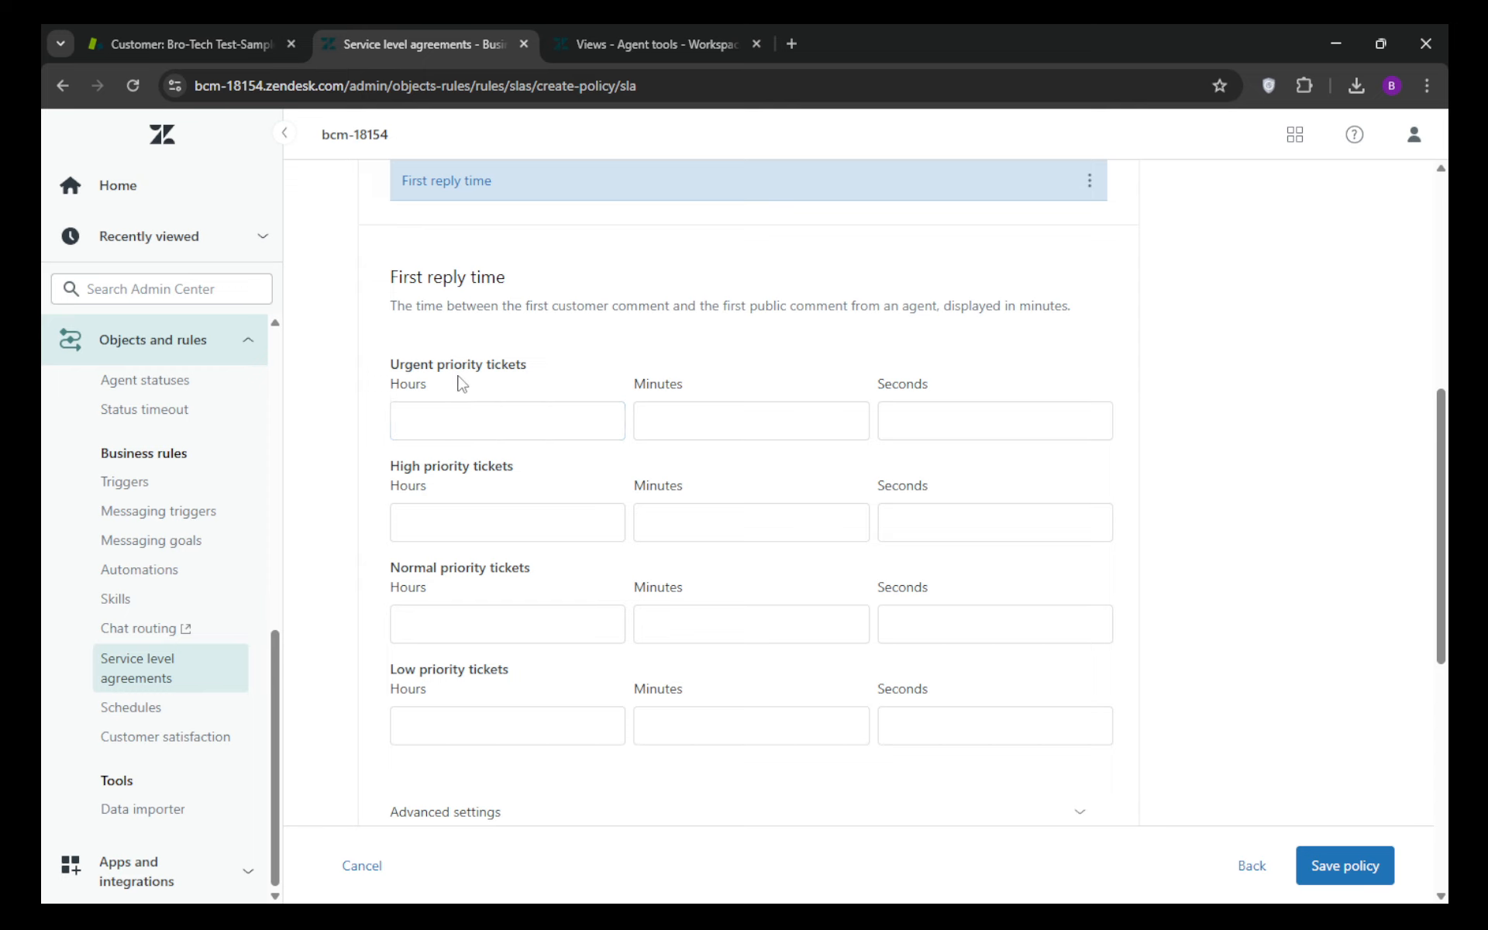
scroll(462, 384, "up", 3)
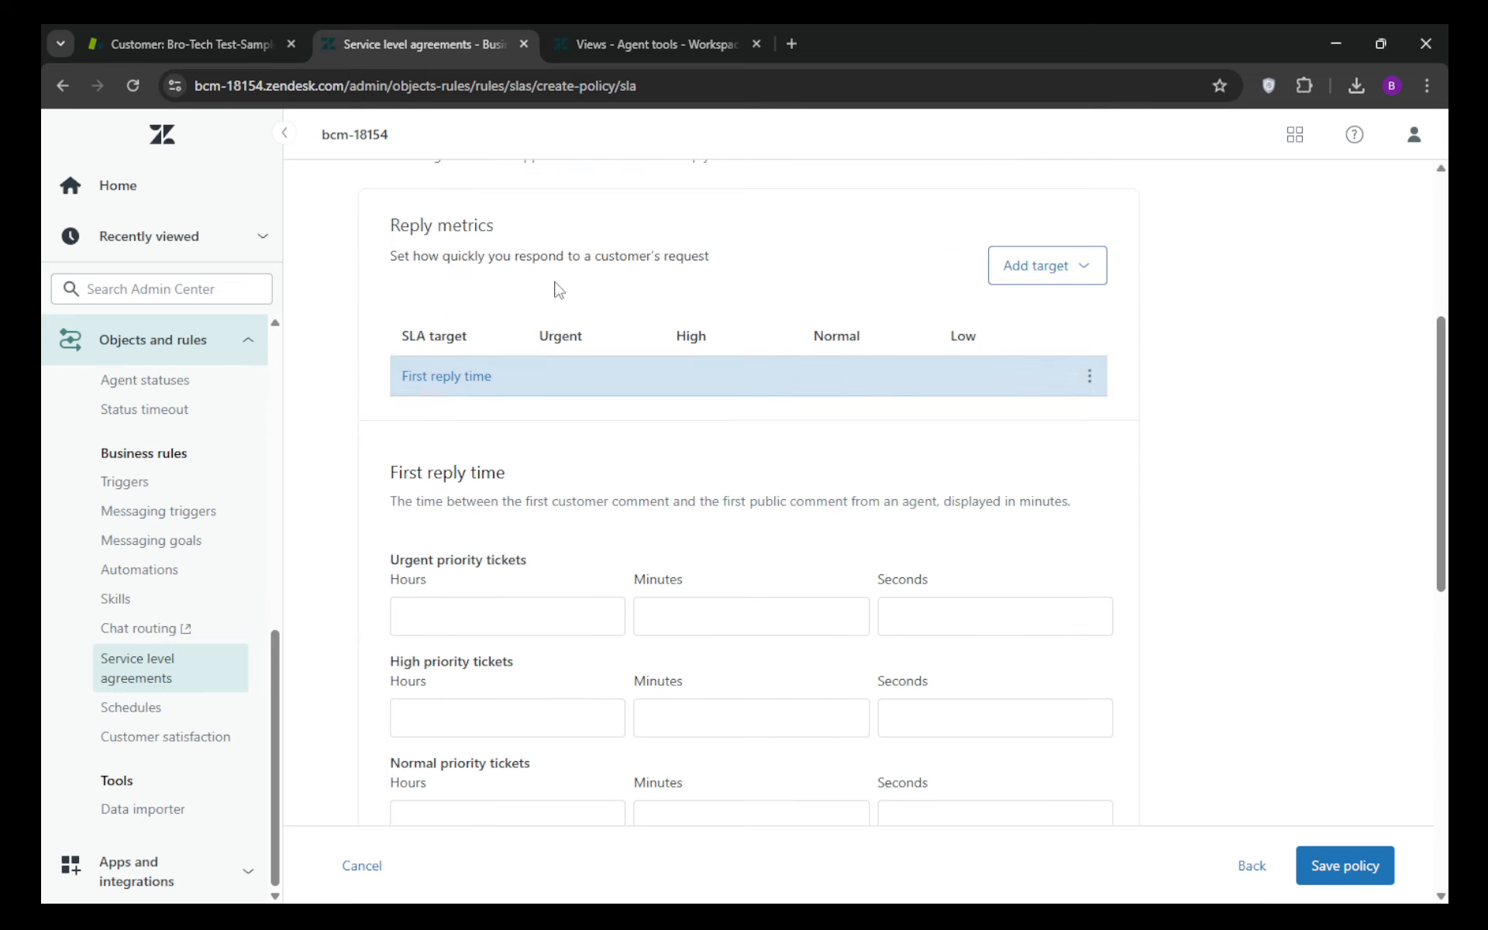
scroll(568, 333, "down", 4)
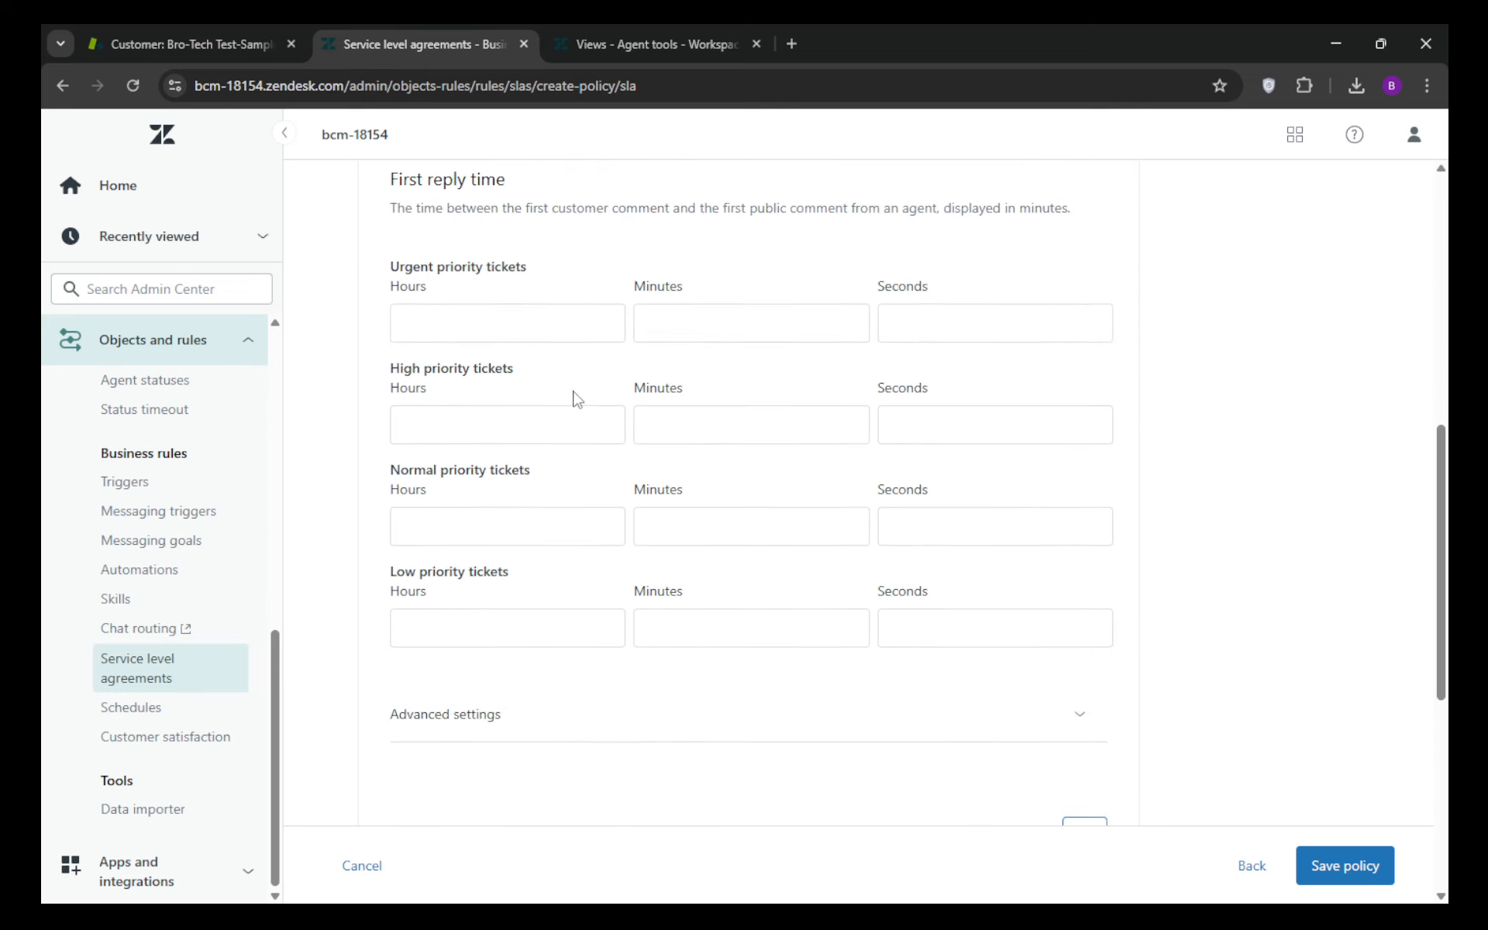
scroll(558, 577, "down", 4)
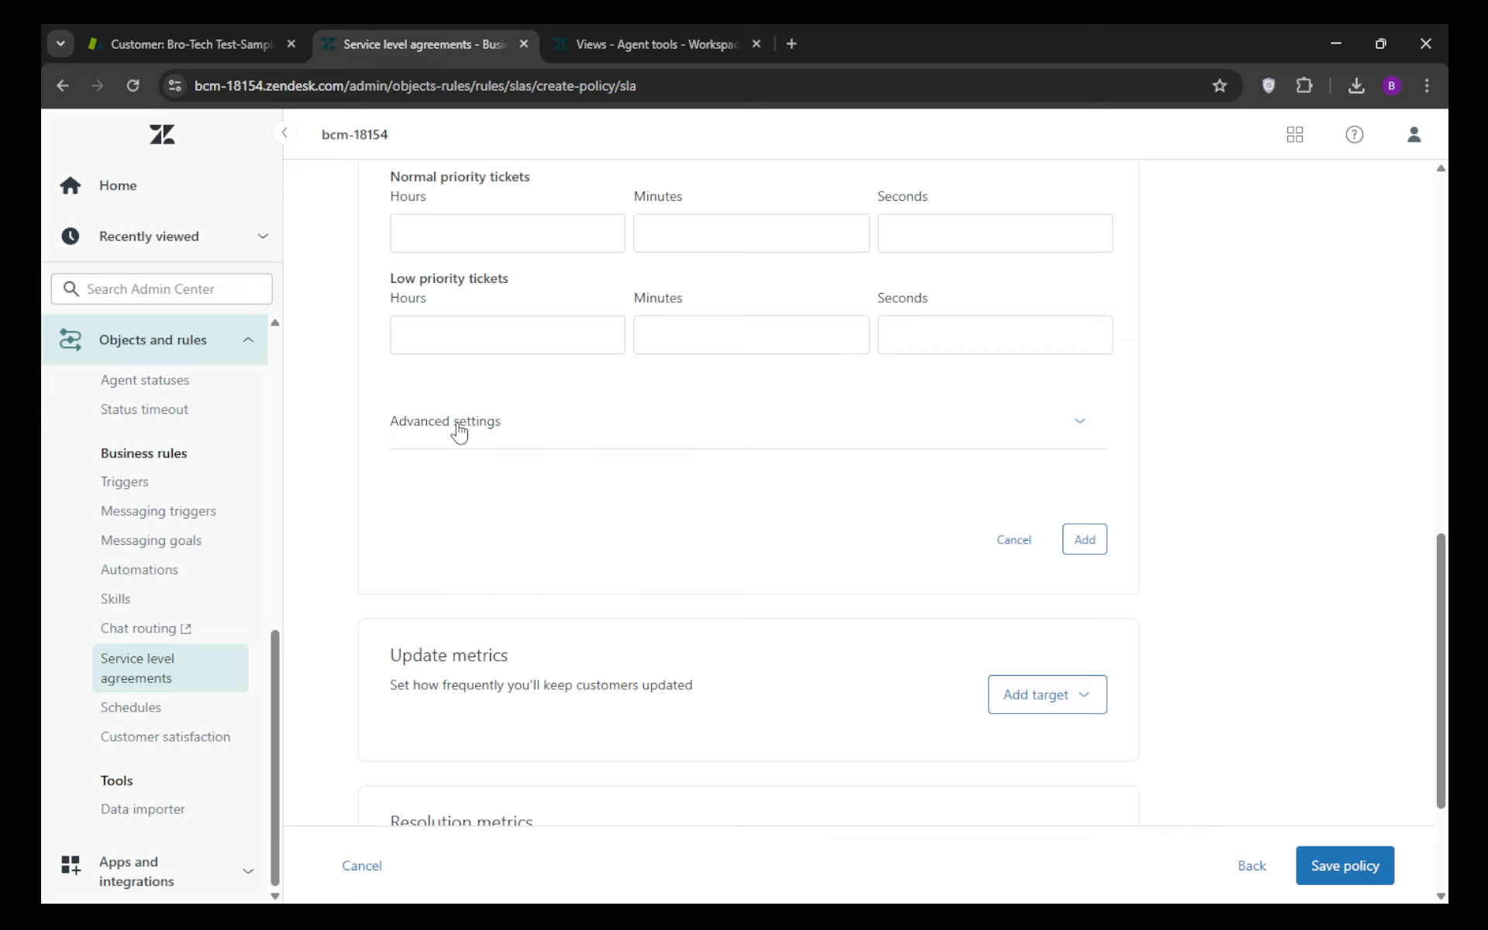
scroll(669, 518, "down", 3)
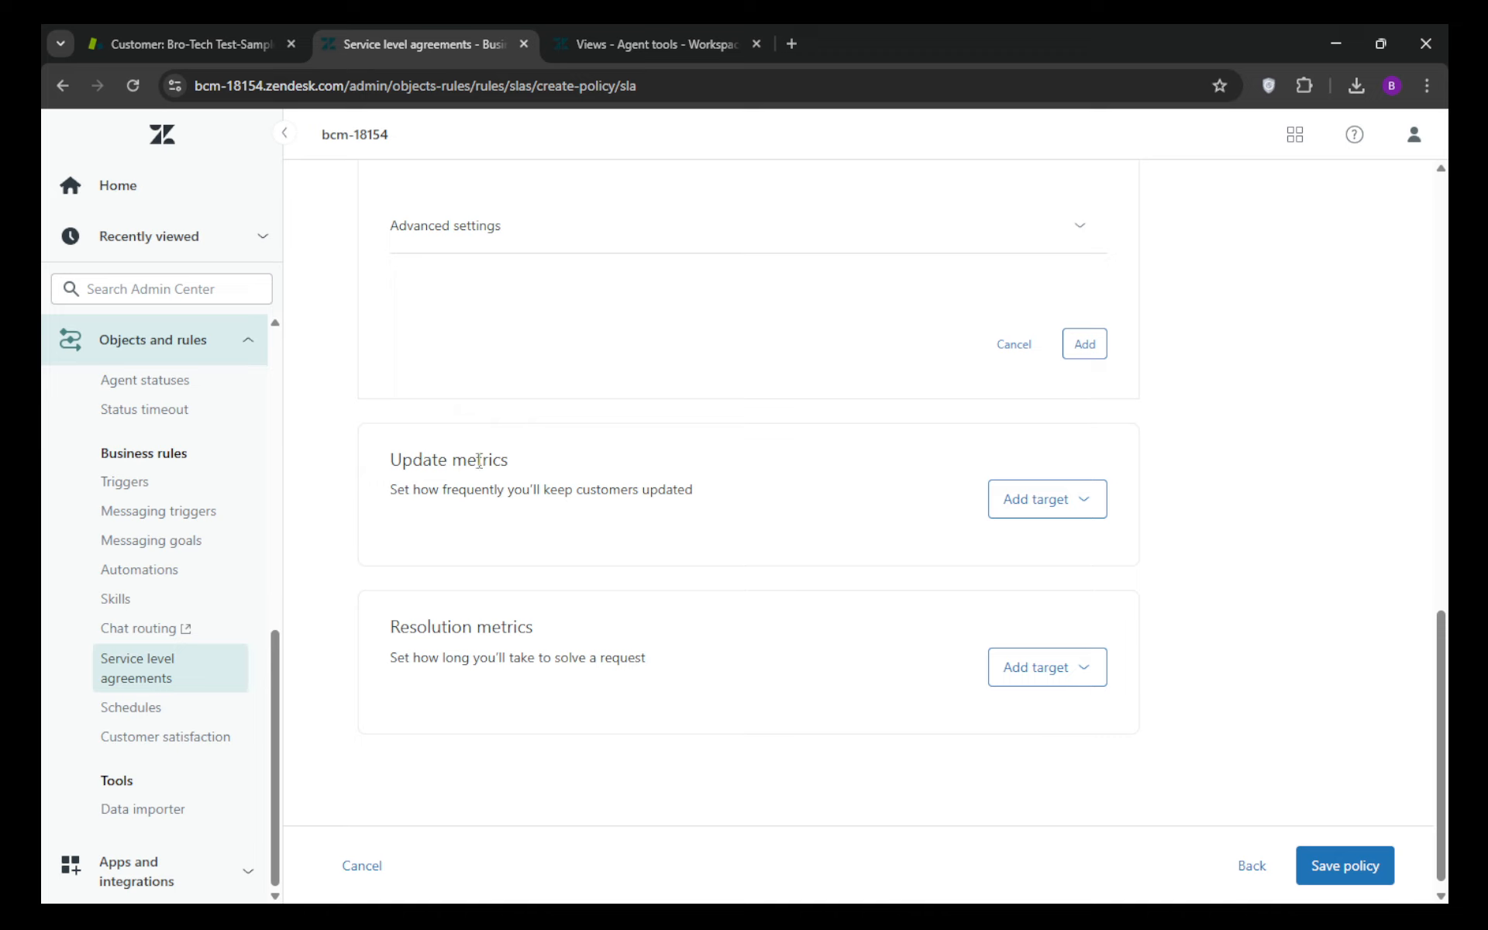
left_click_drag(476, 461, 767, 477)
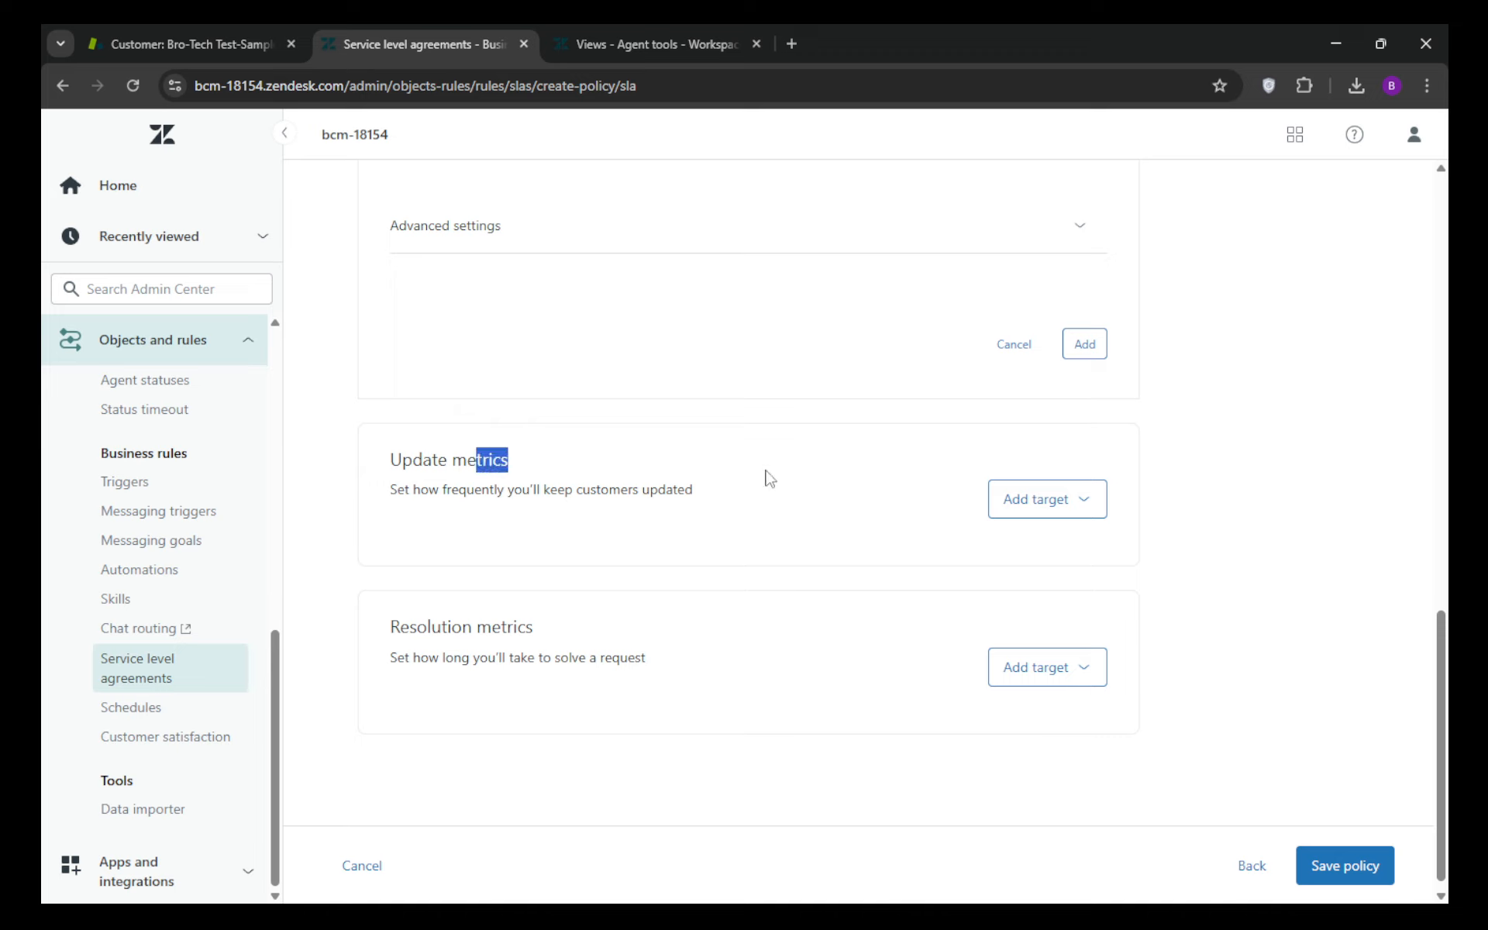
left_click(1056, 500)
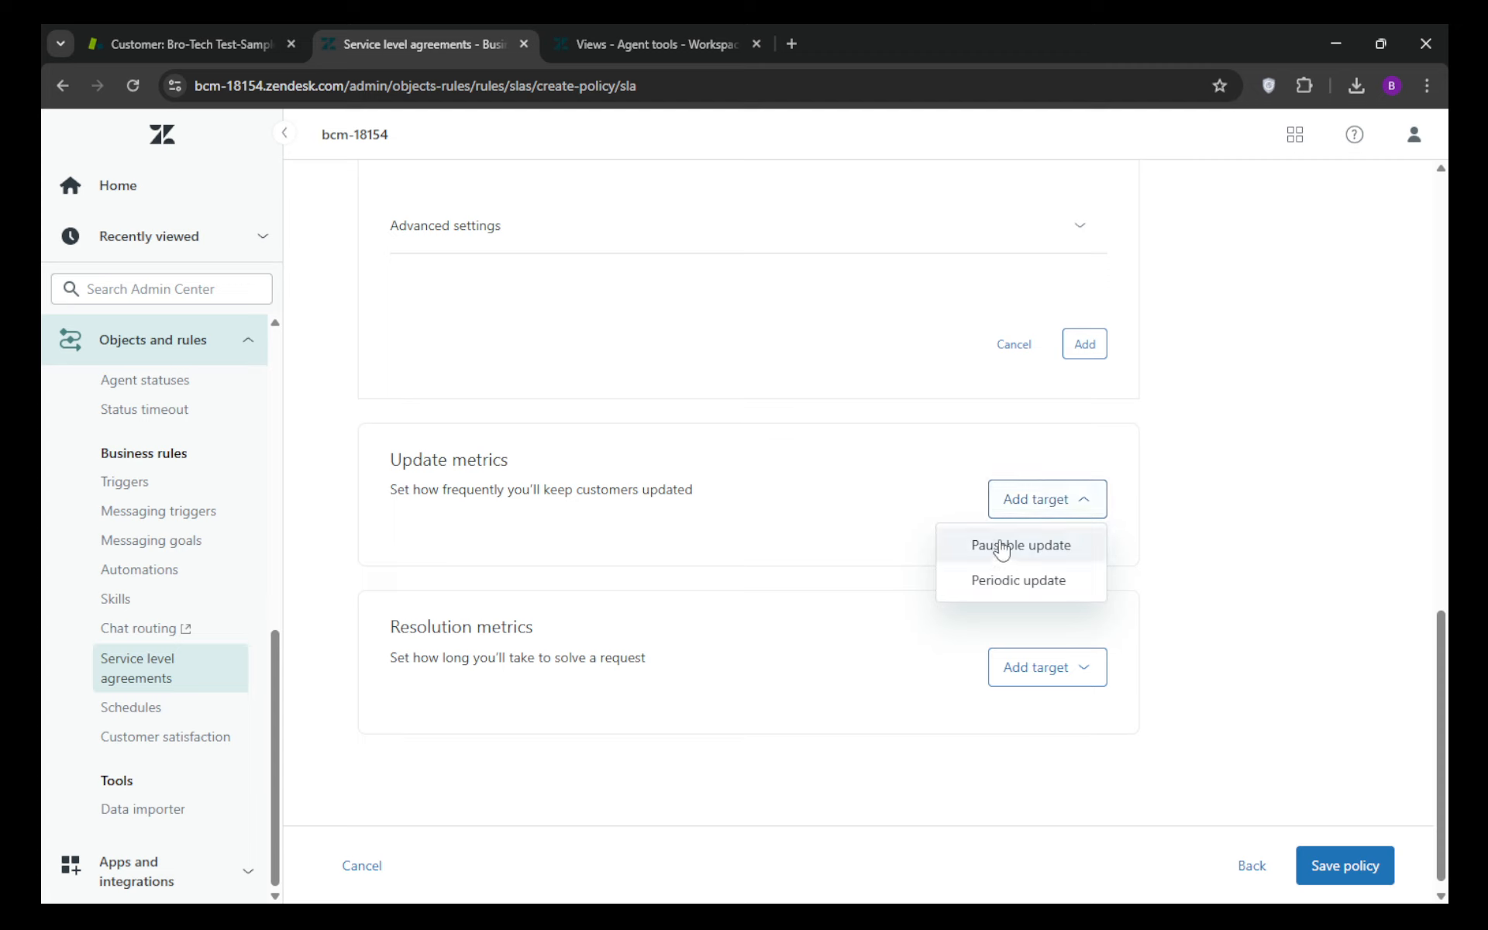
left_click(658, 455)
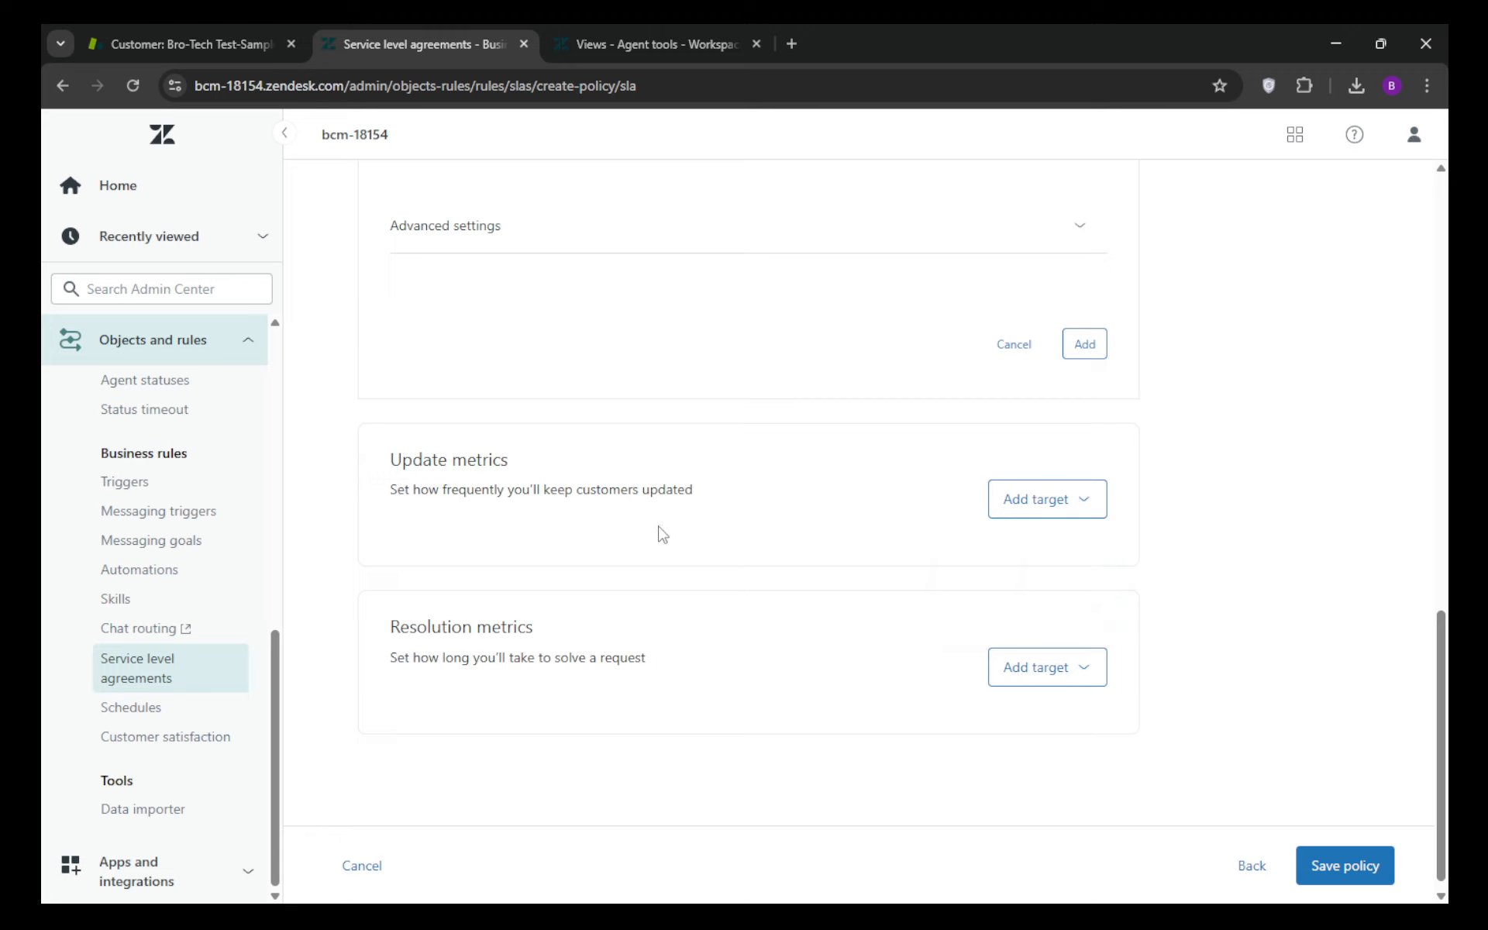
left_click(1072, 657)
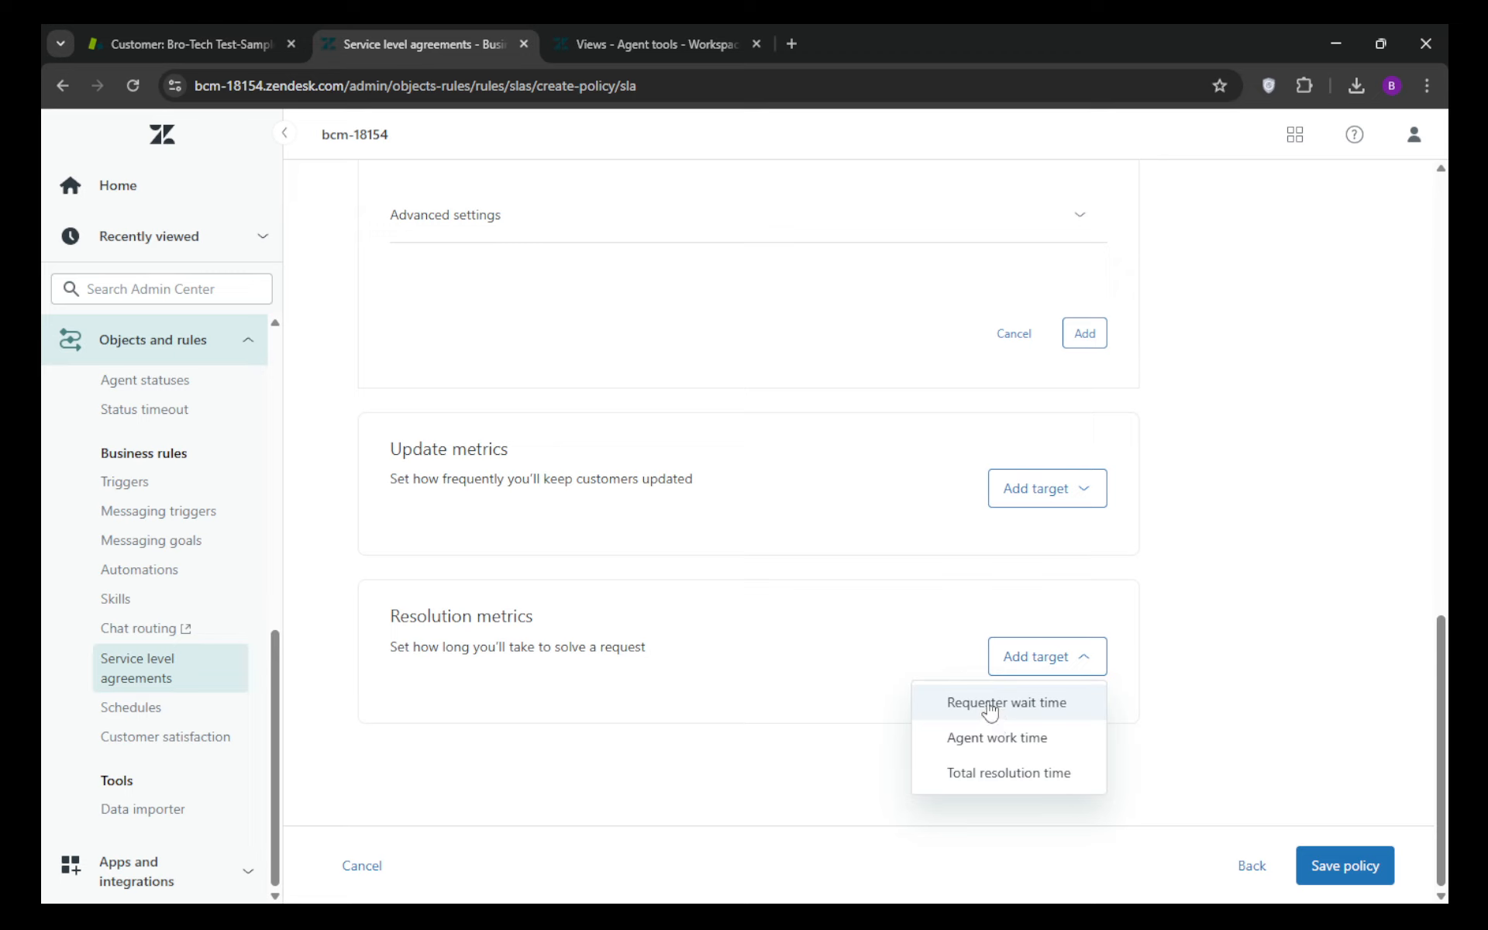
left_click(794, 566)
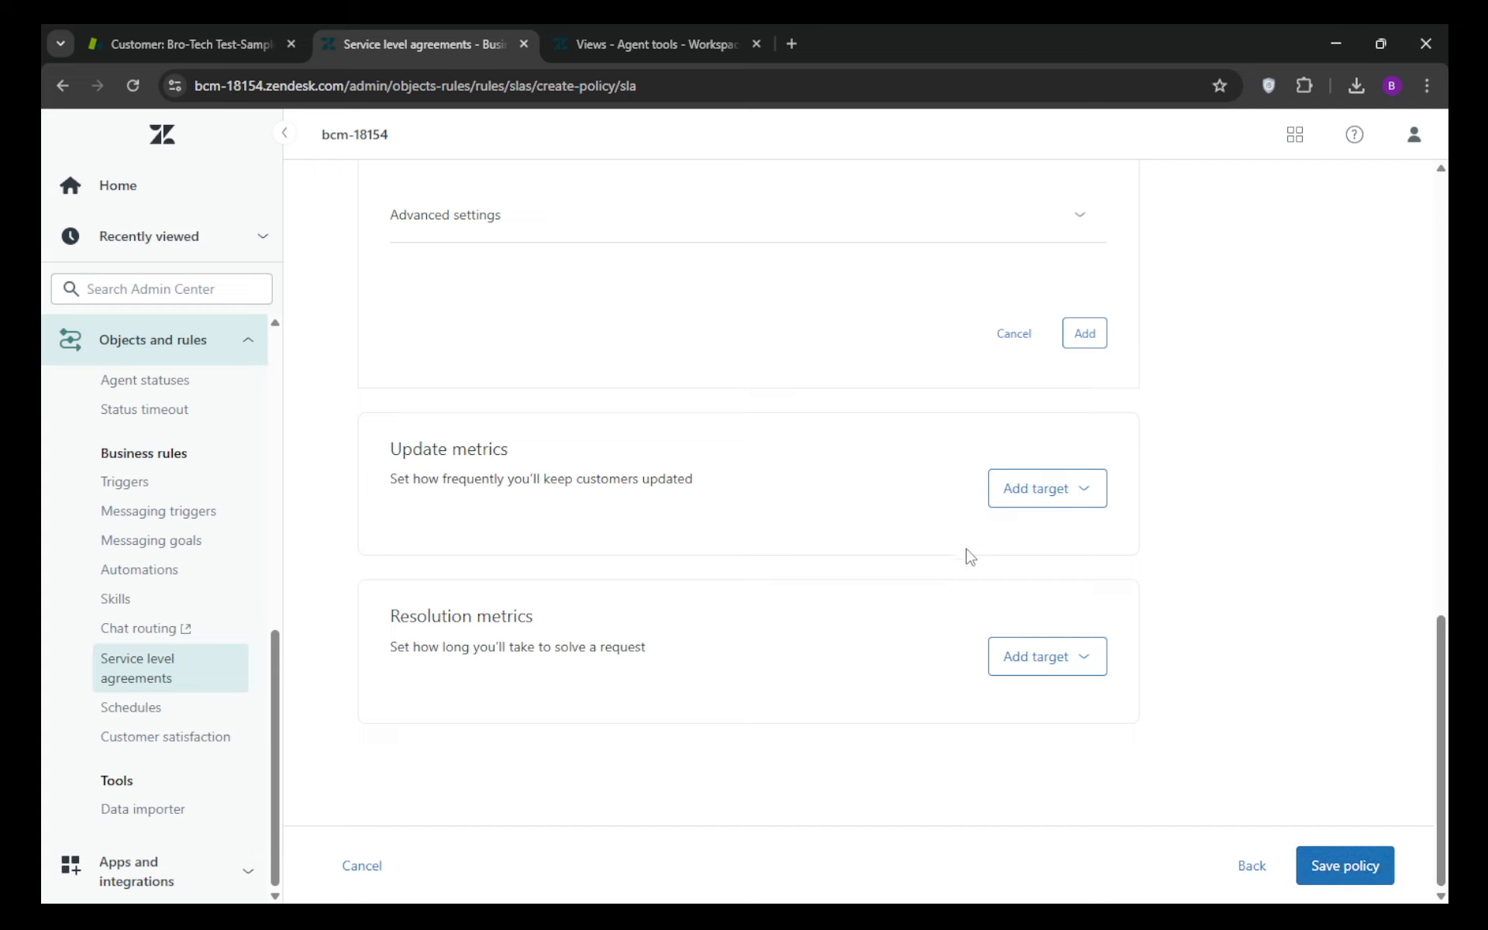
Step: Review the hours and minutes fields for urgent and high priority tickets in the First reply time target
scroll(1153, 512, "up", 4)
scroll(1175, 505, "up", 8)
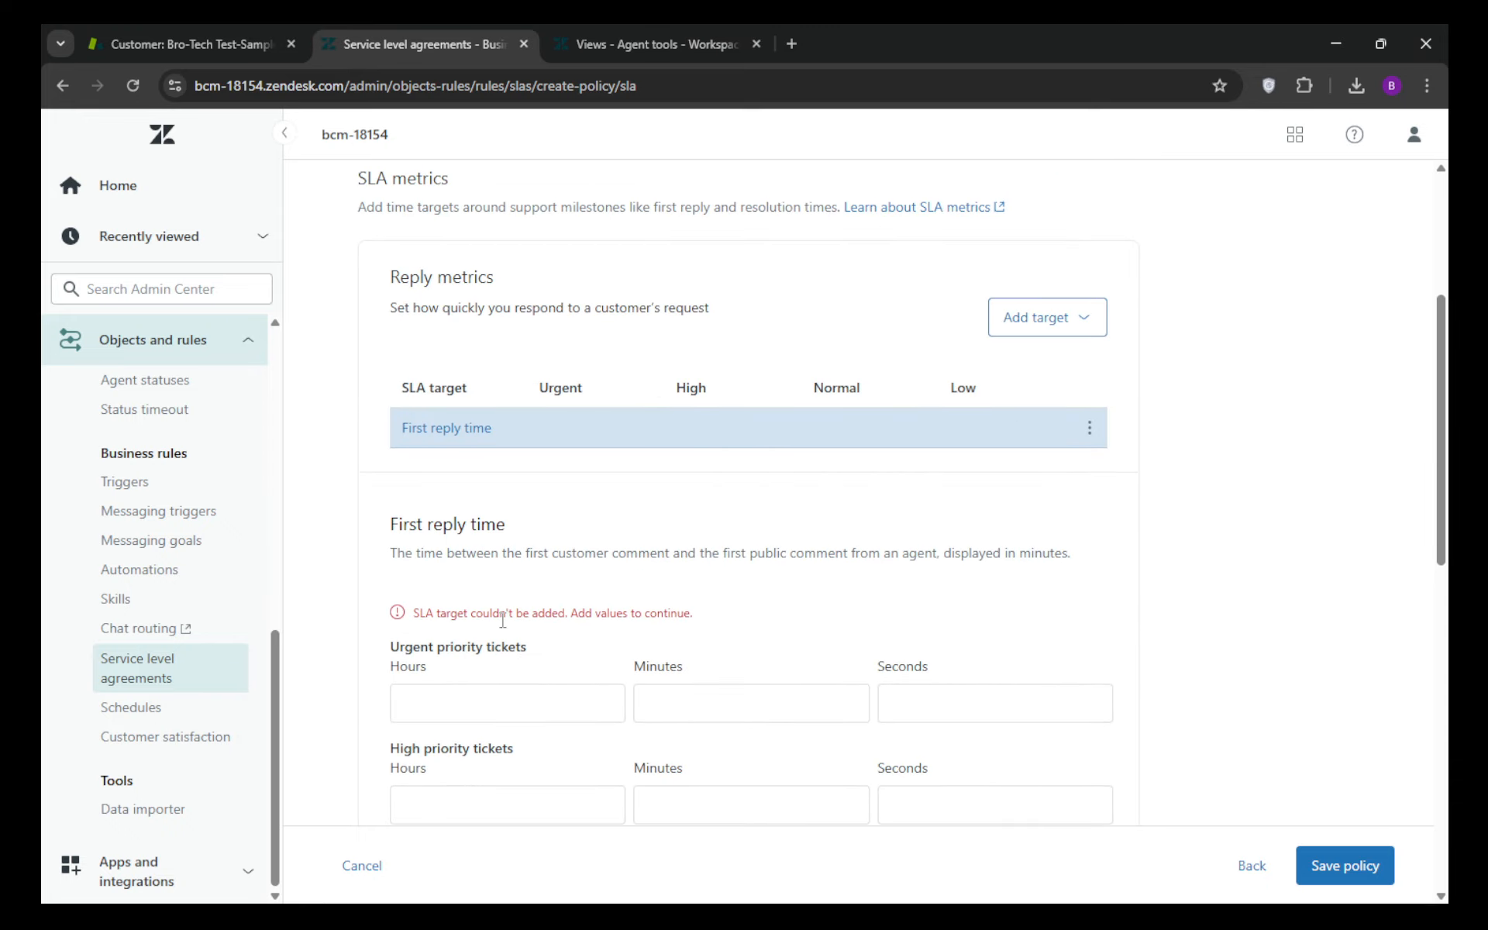
scroll(615, 572, "down", 4)
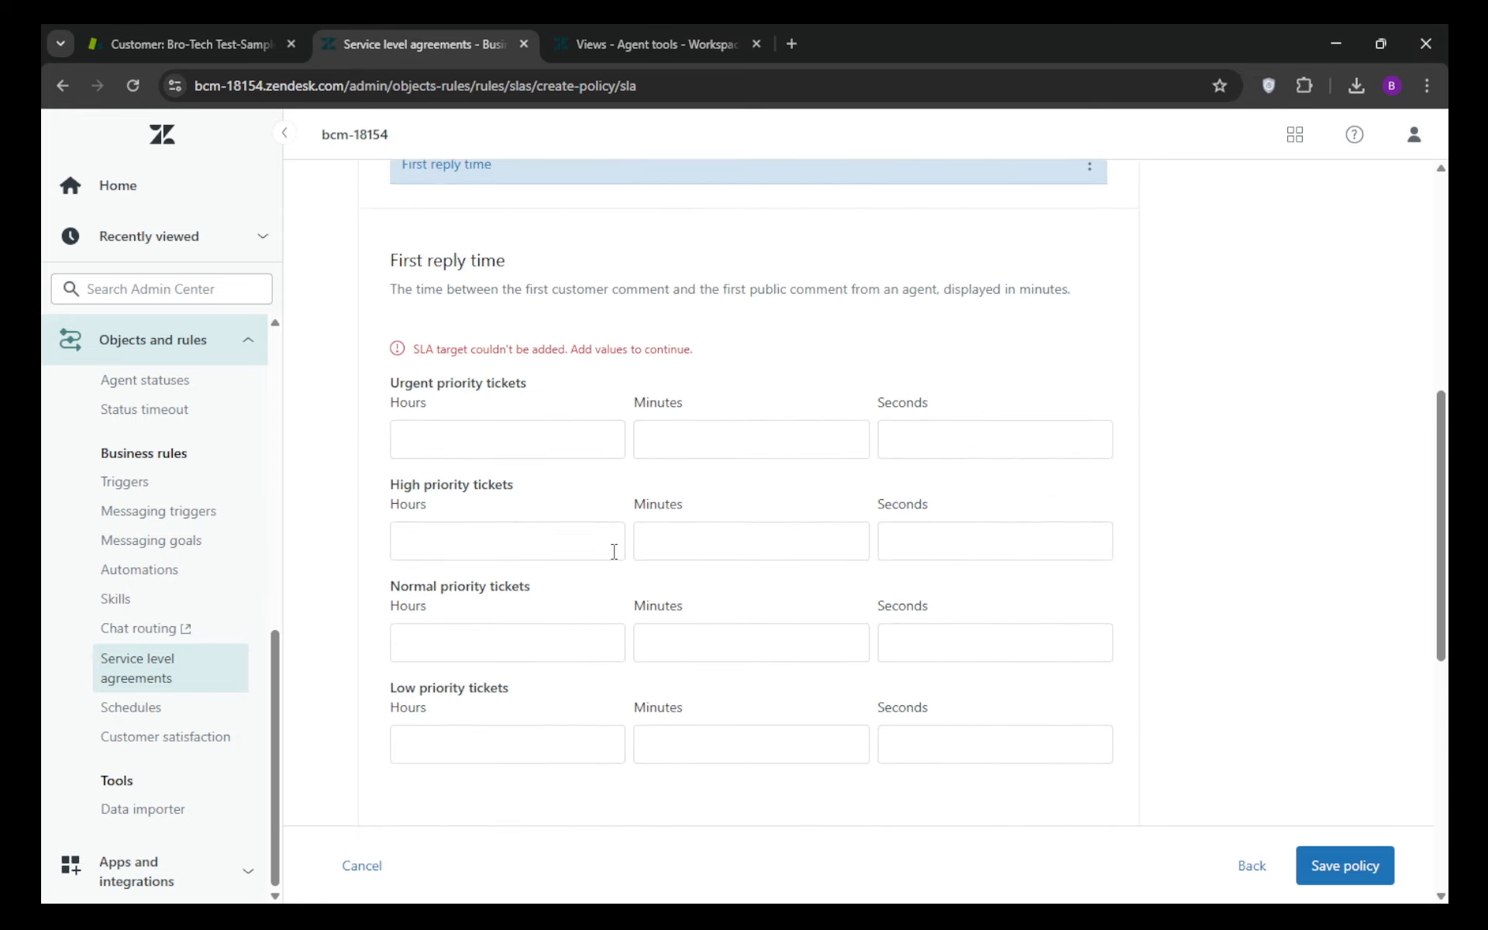
left_click(486, 413)
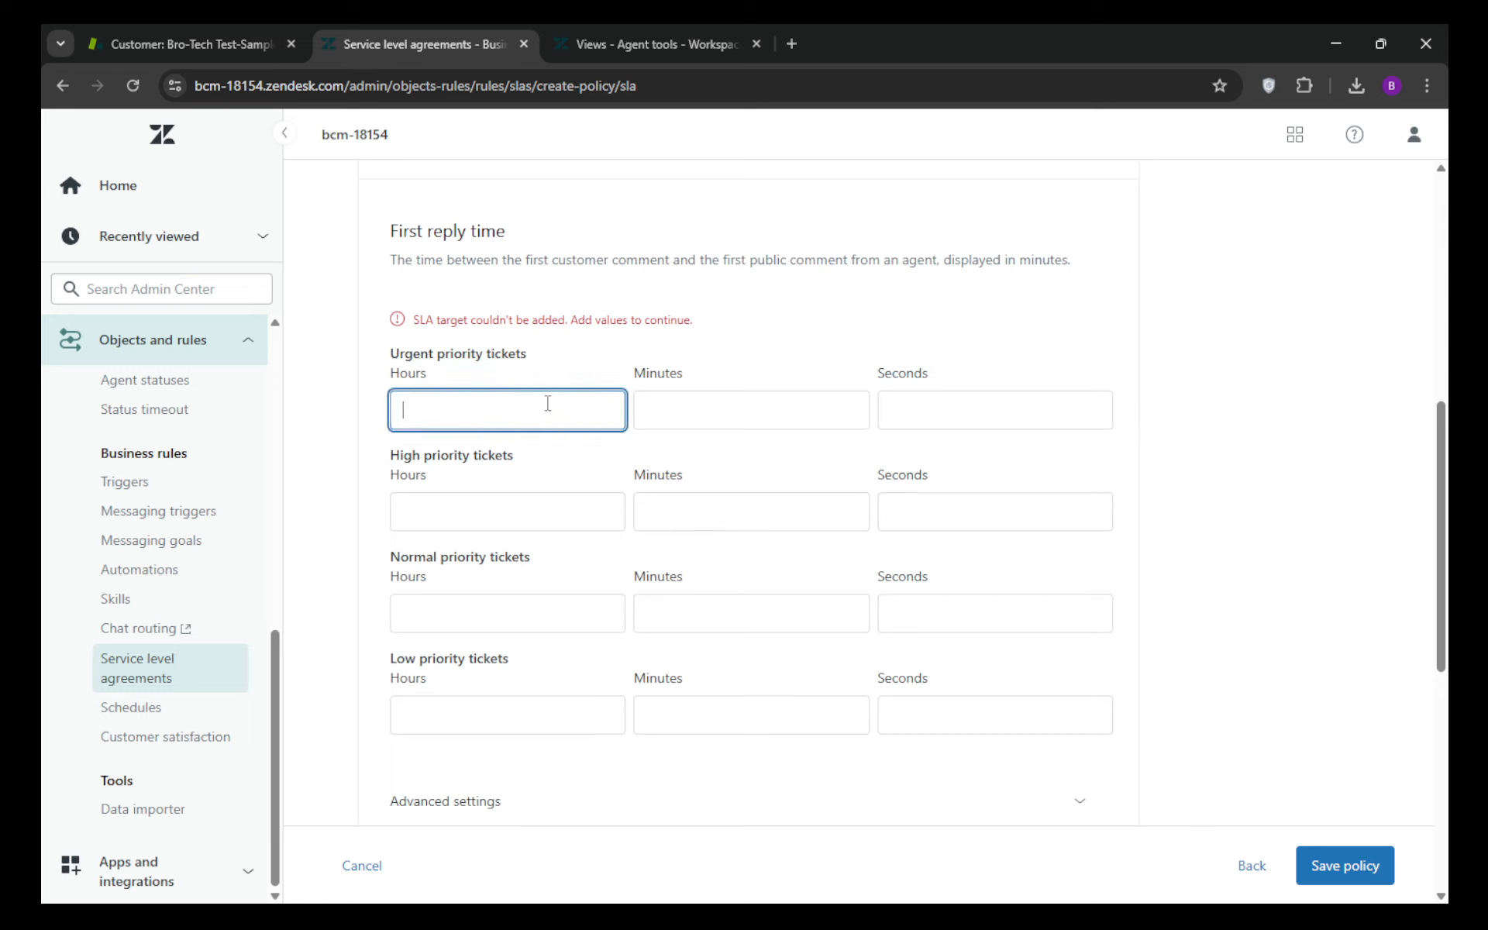
left_click(721, 411)
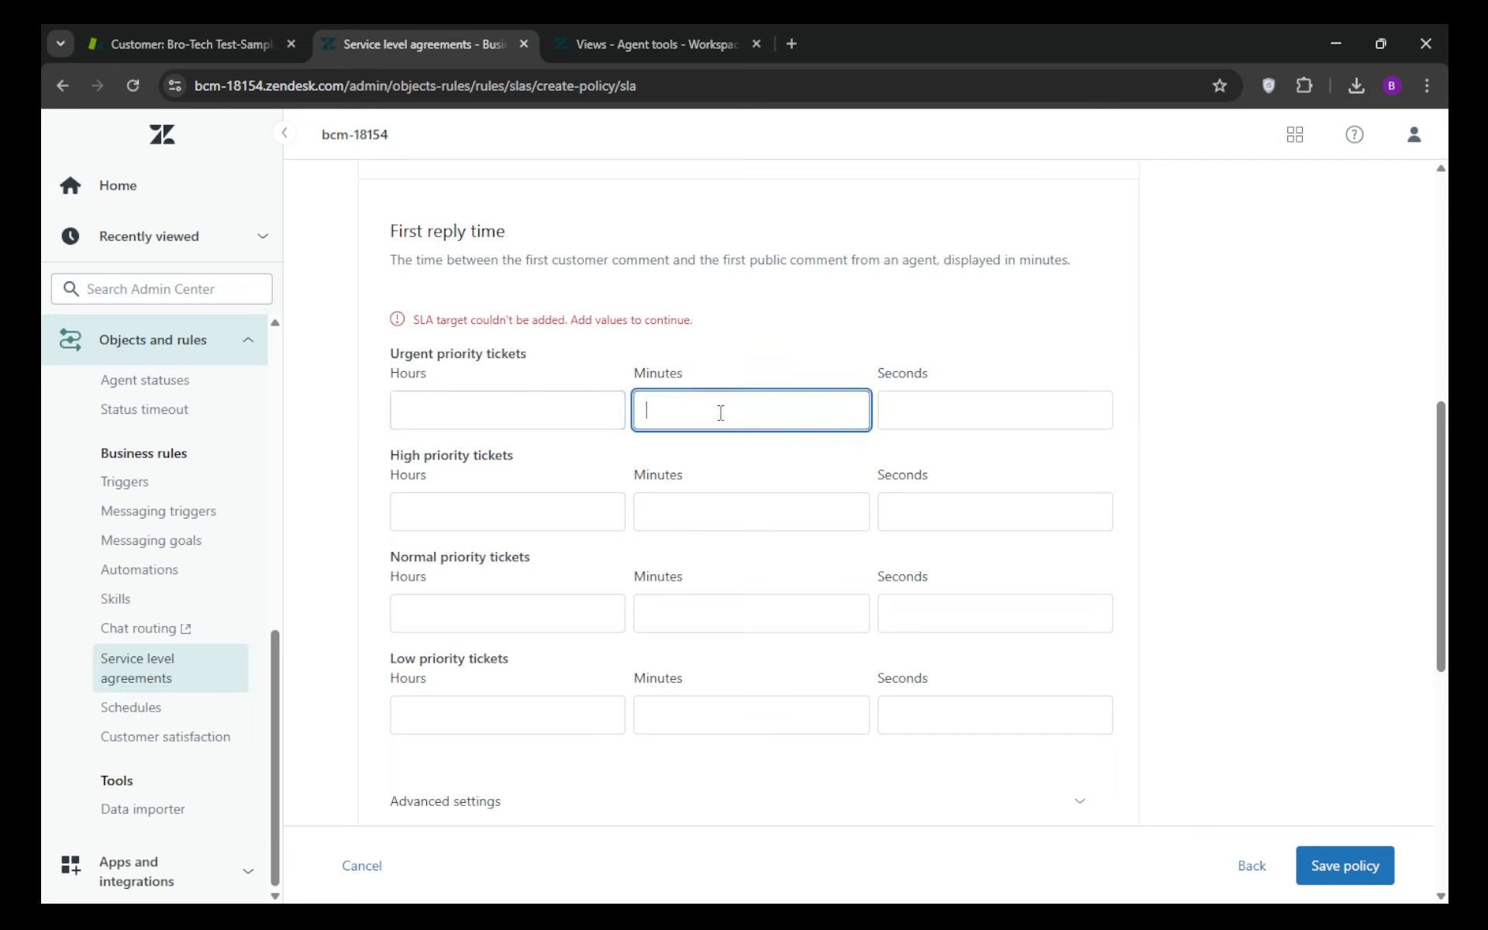
left_click(481, 515)
left_click(774, 514)
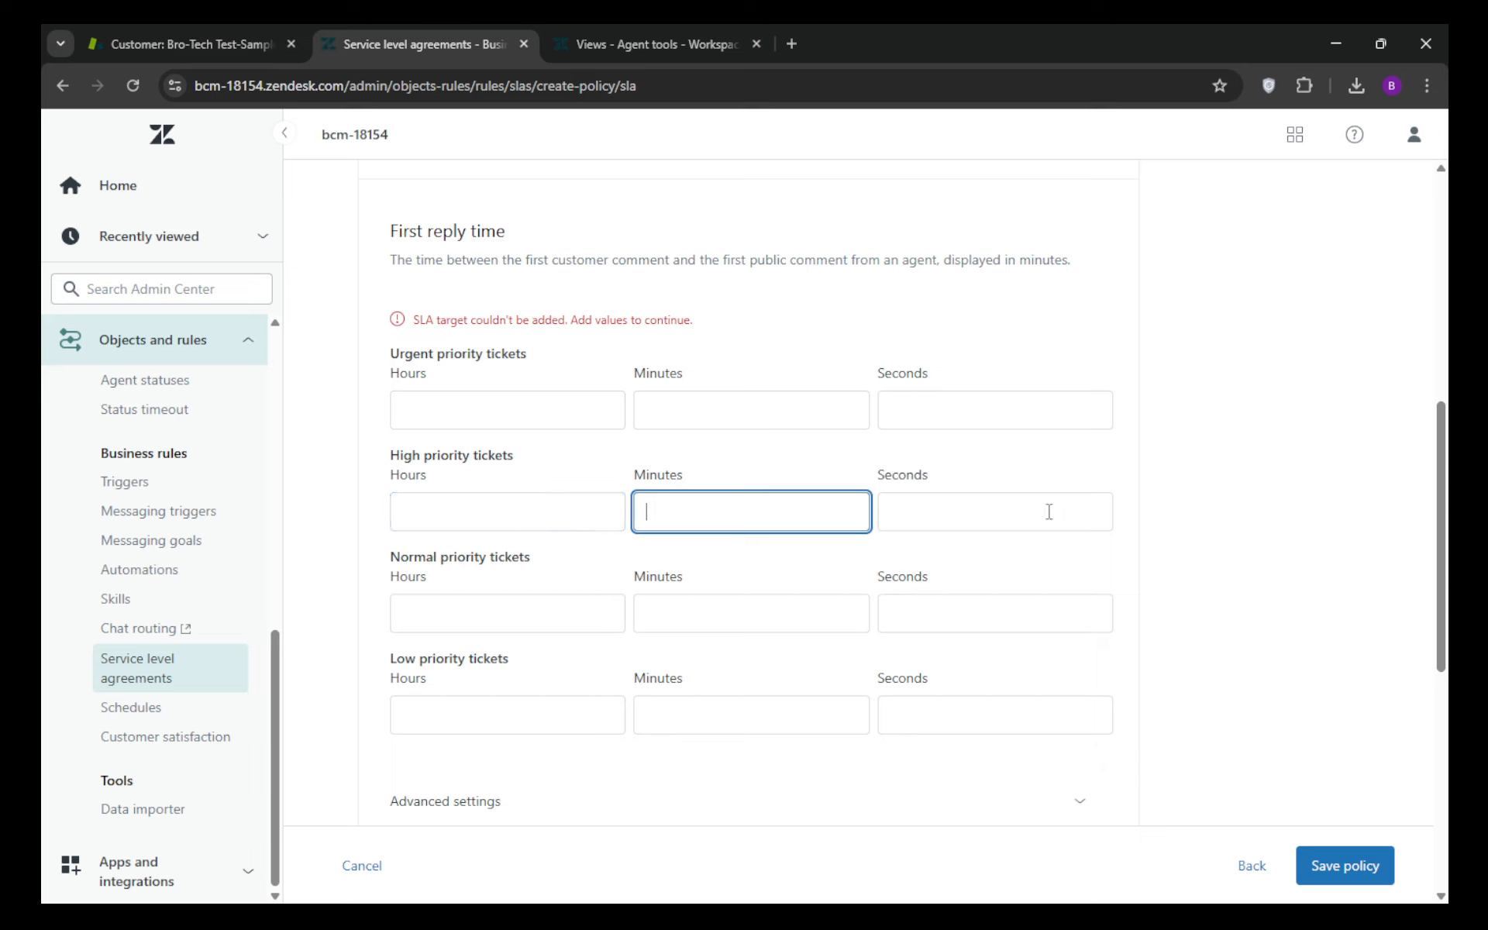
scroll(1283, 521, "down", 8)
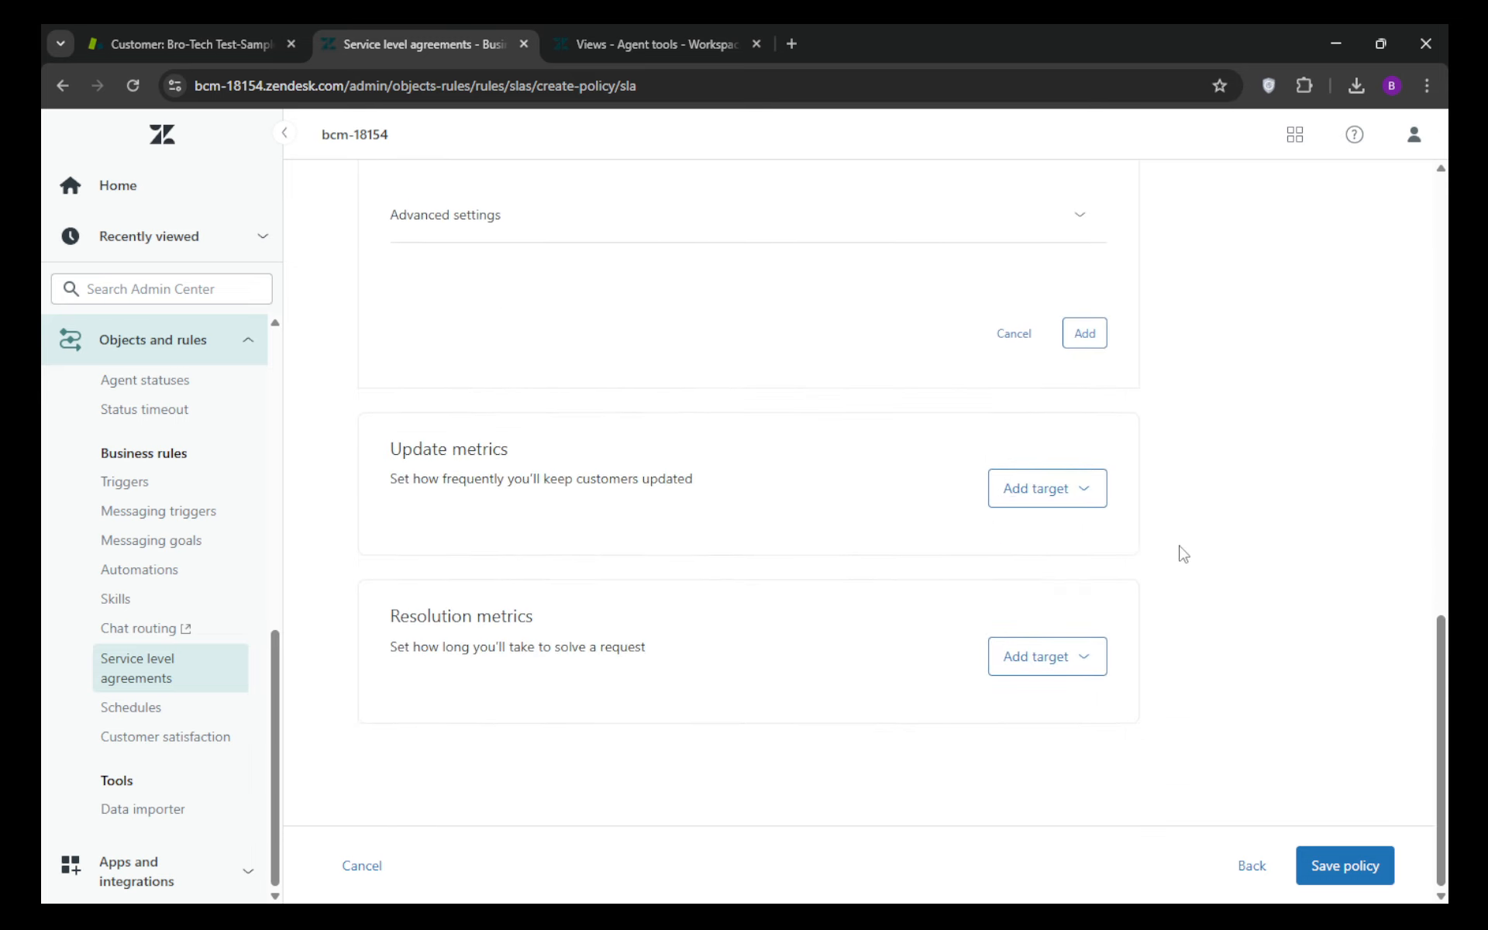